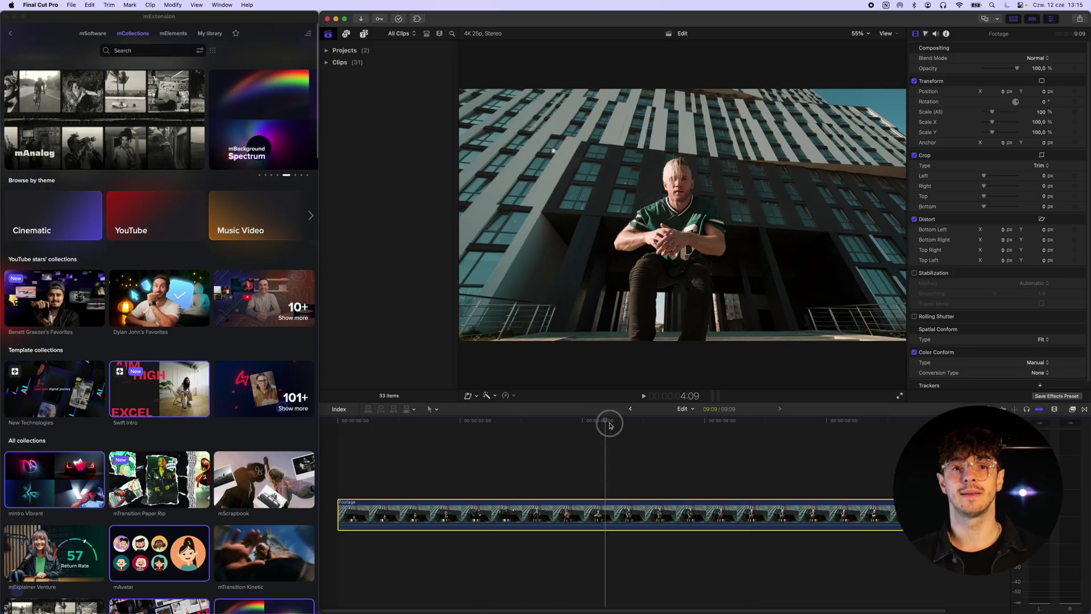
Step: Split the footage clip at 2:02 and 3:07 to isolate the jump, and select the middle section
drag(610, 425, 555, 388)
key(super+b)
click(507, 500)
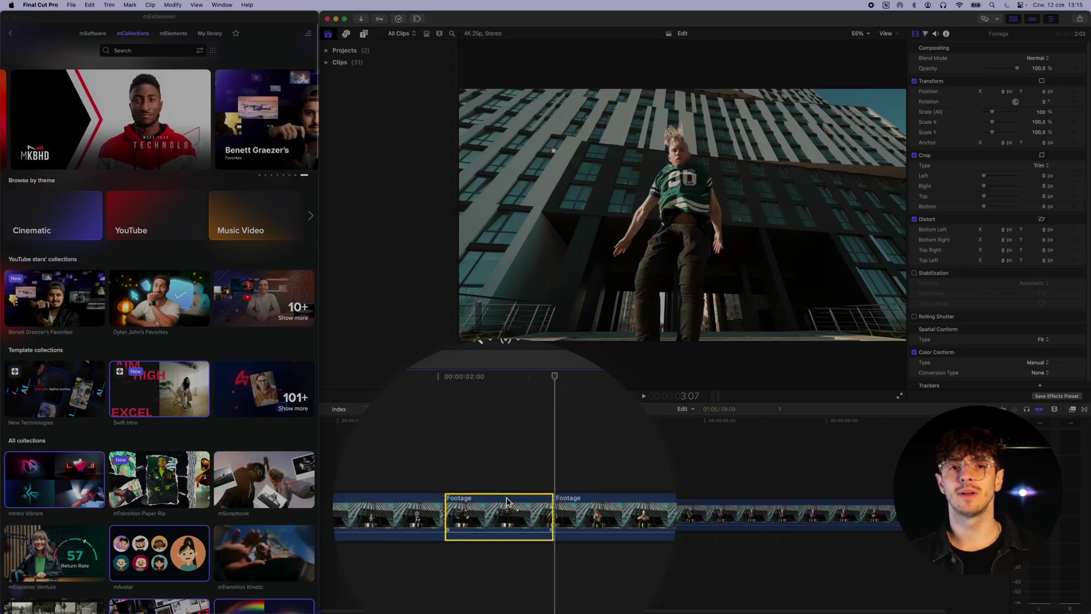
Step: Apply the mRotoAI effect from the mSoftware plugin effects to the middle footage section
click(89, 36)
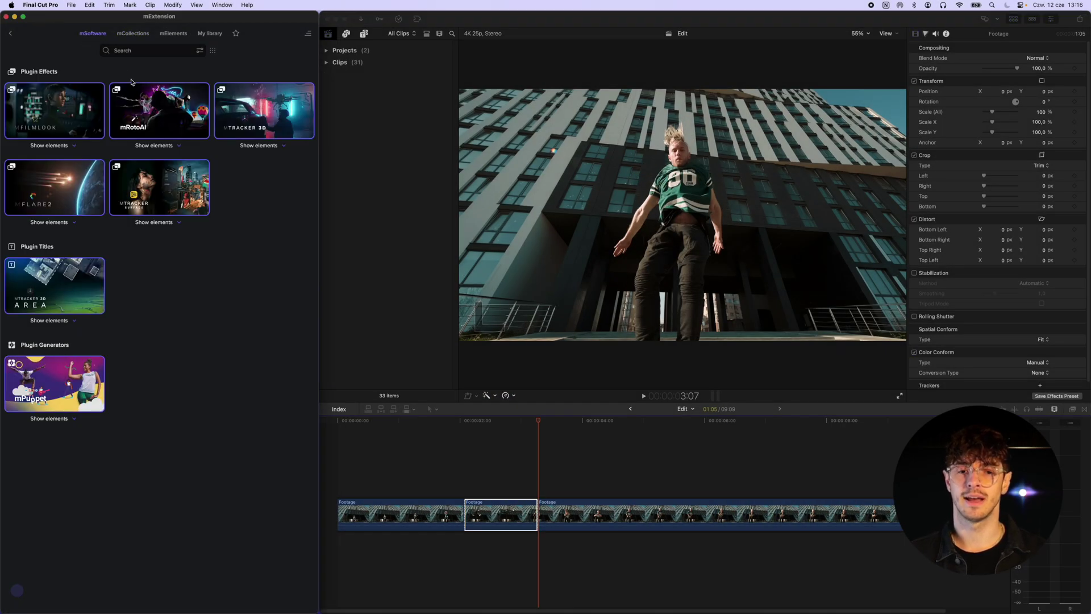
drag(159, 114, 264, 249)
drag(474, 486, 502, 513)
Step: Paint over the jumping dancer to mask him, track the mask through the clip, and set the mRotoAI output to Masked Video
drag(519, 420, 502, 418)
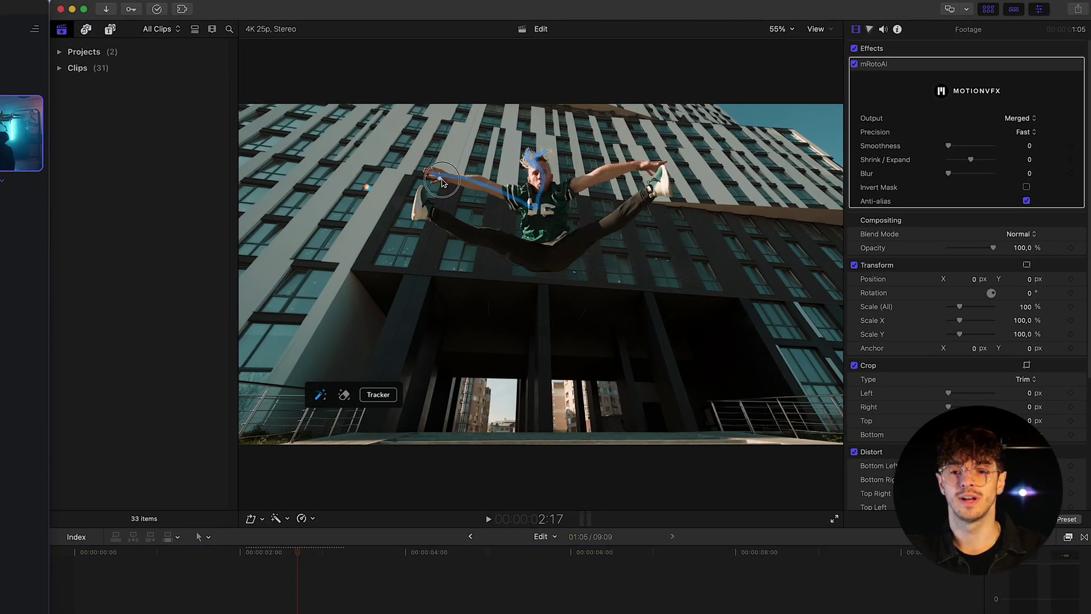
drag(483, 234, 482, 234)
click(349, 419)
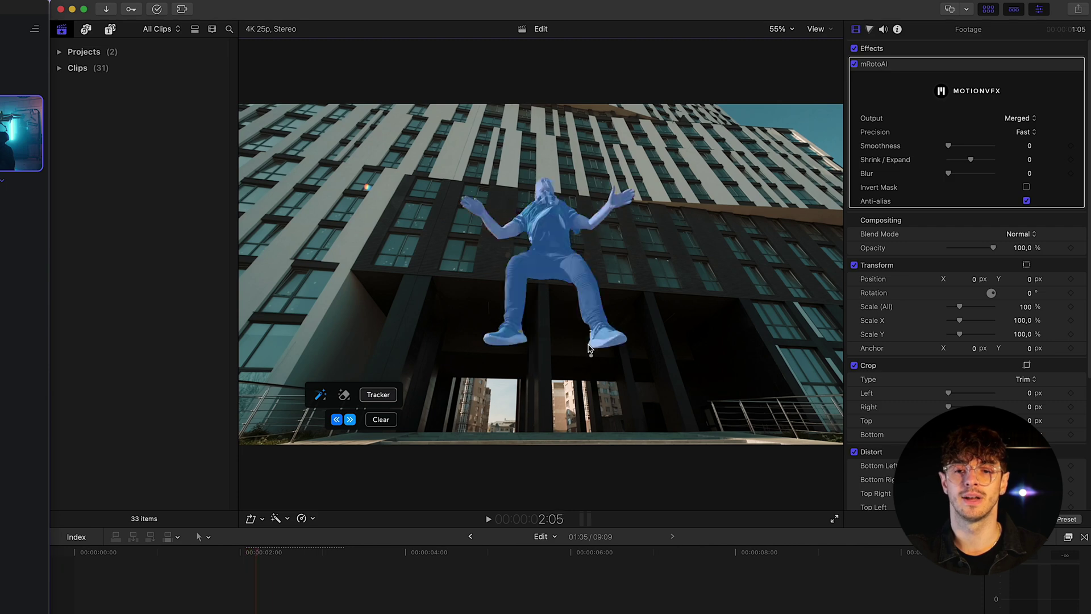
click(1016, 119)
click(1031, 147)
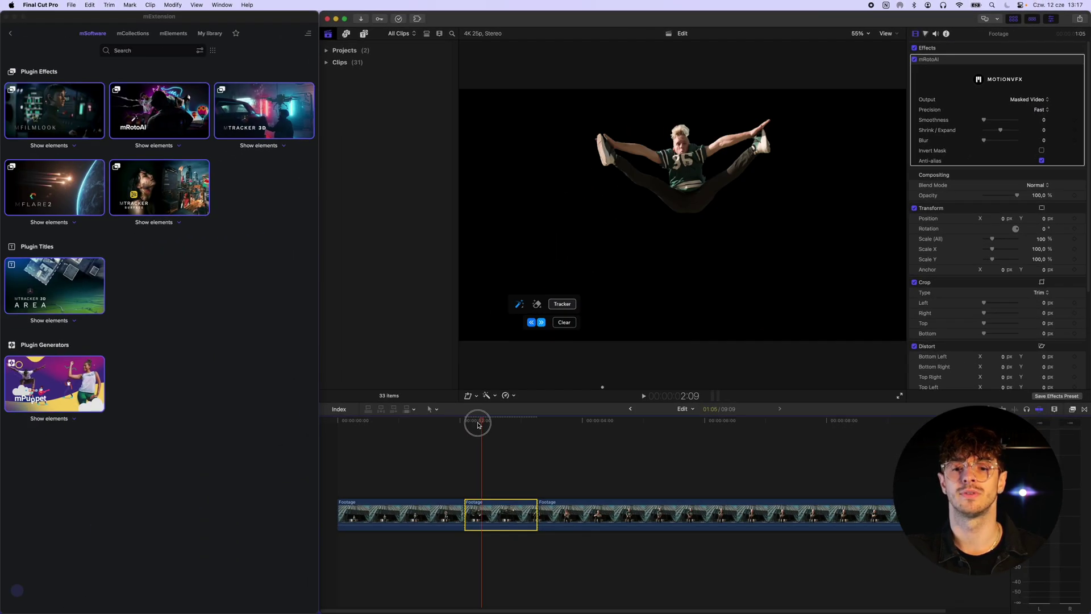
Step: Export the first frame of the timeline with Save Current Frame as a Photoshop File
click(184, 500)
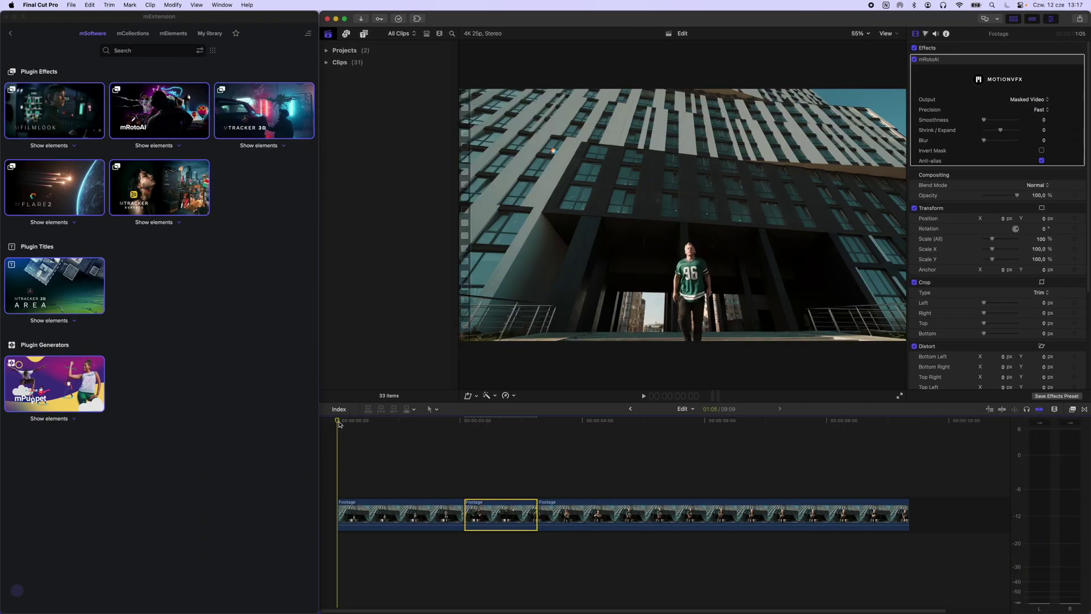
click(71, 5)
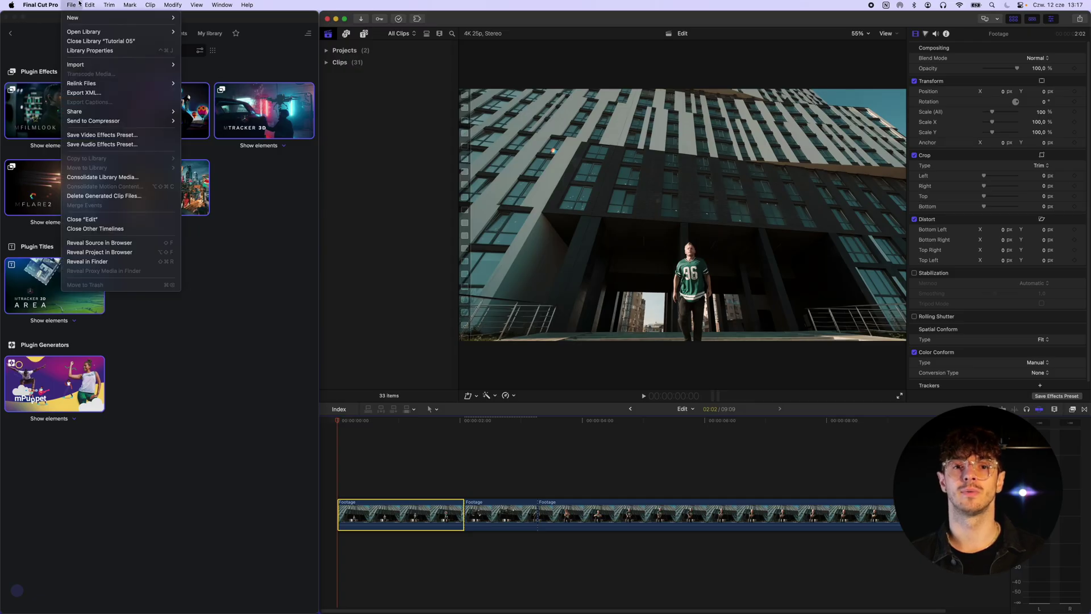
mouse_move(85, 102)
click(284, 186)
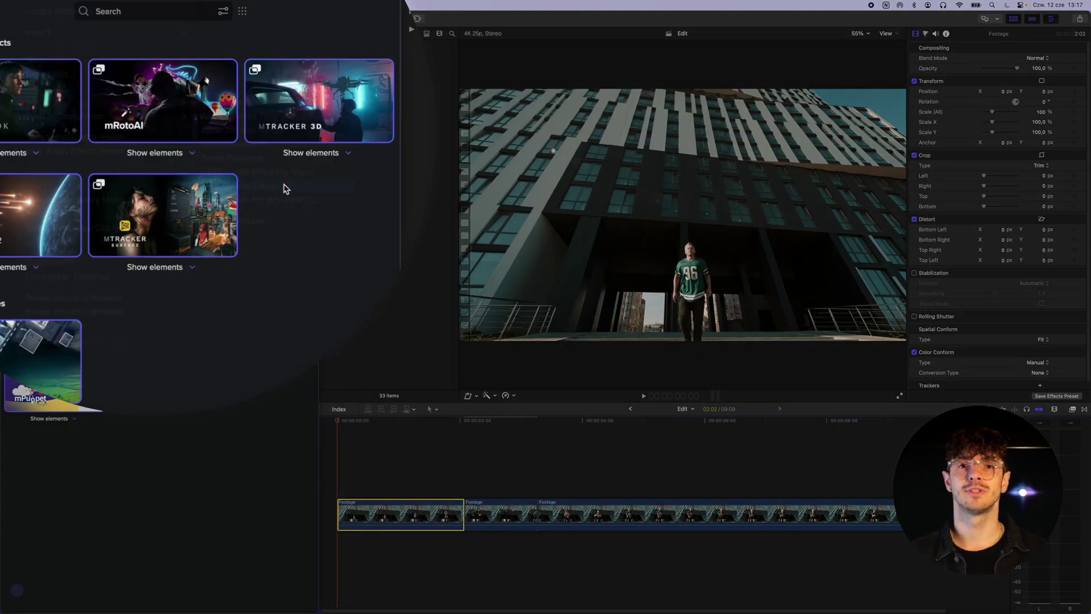
click(553, 136)
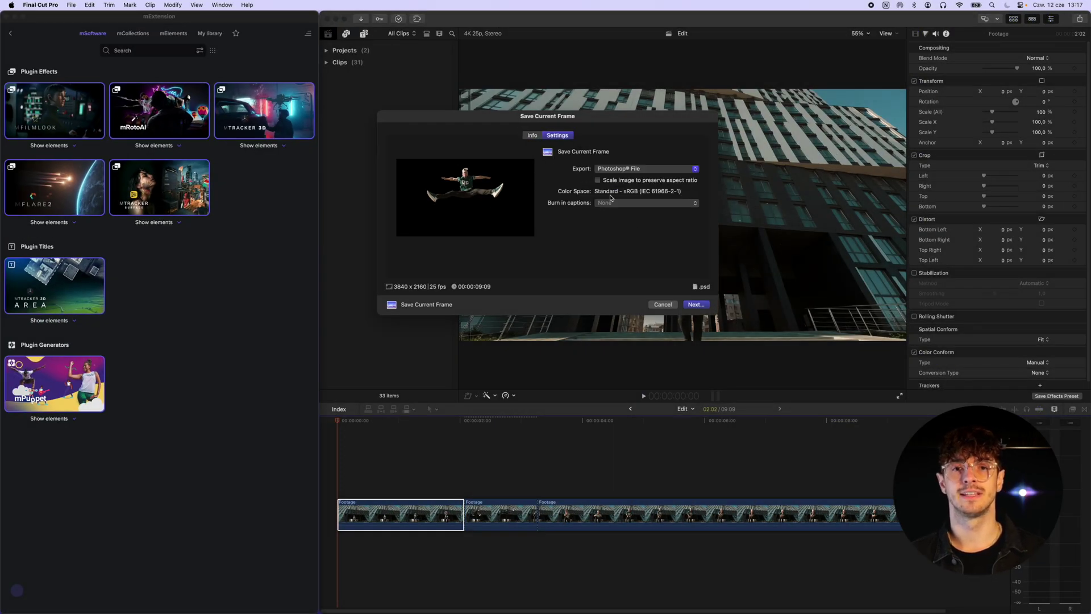
click(695, 304)
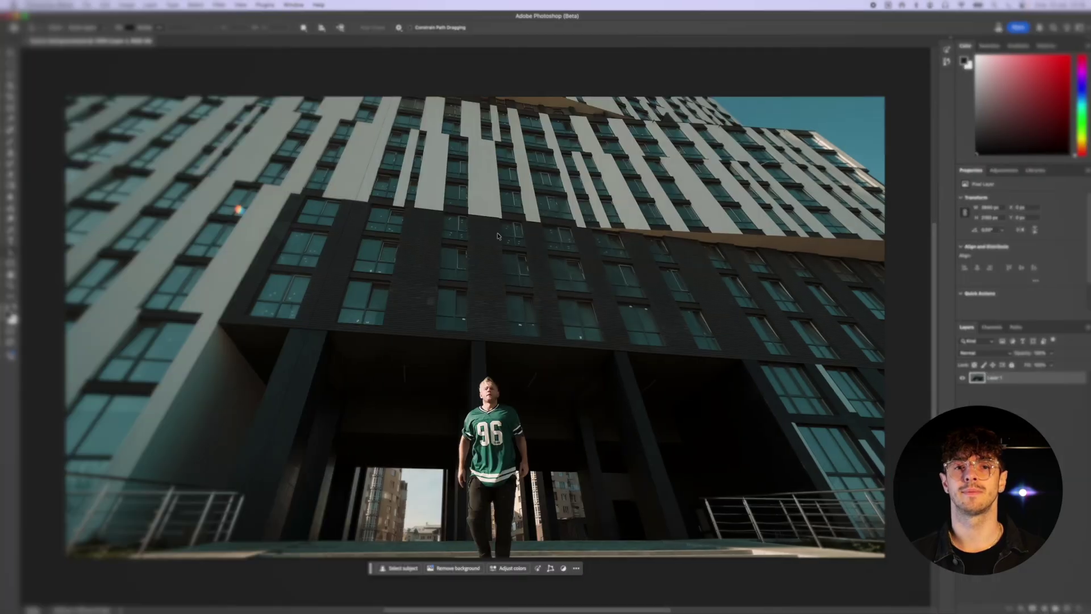
Step: In Photoshop, remove the dancer from the exported Dancer Background.psd frame and save the clean background
click(193, 5)
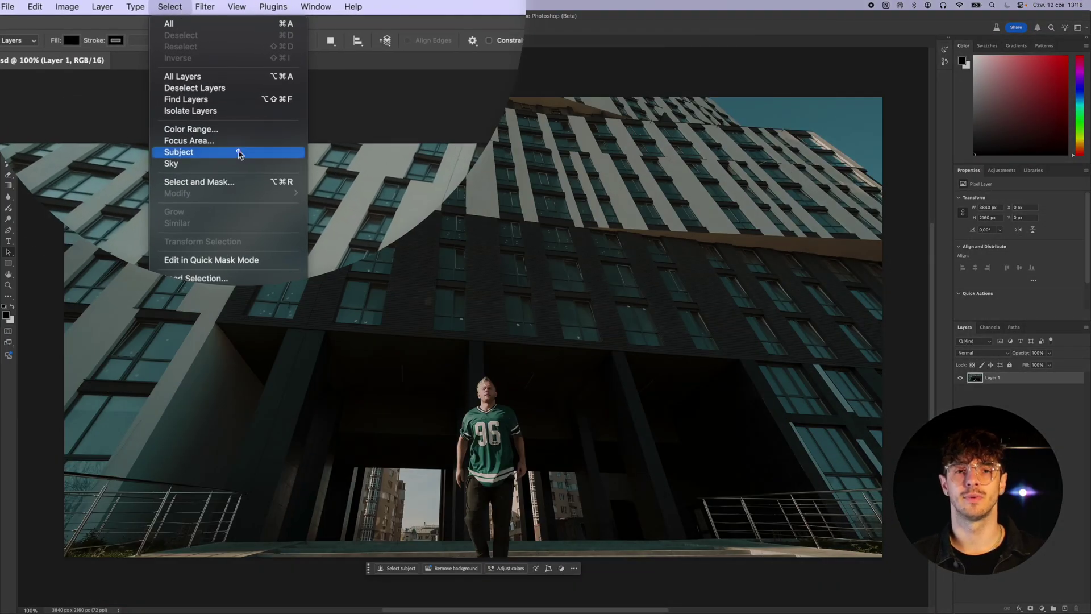
click(238, 153)
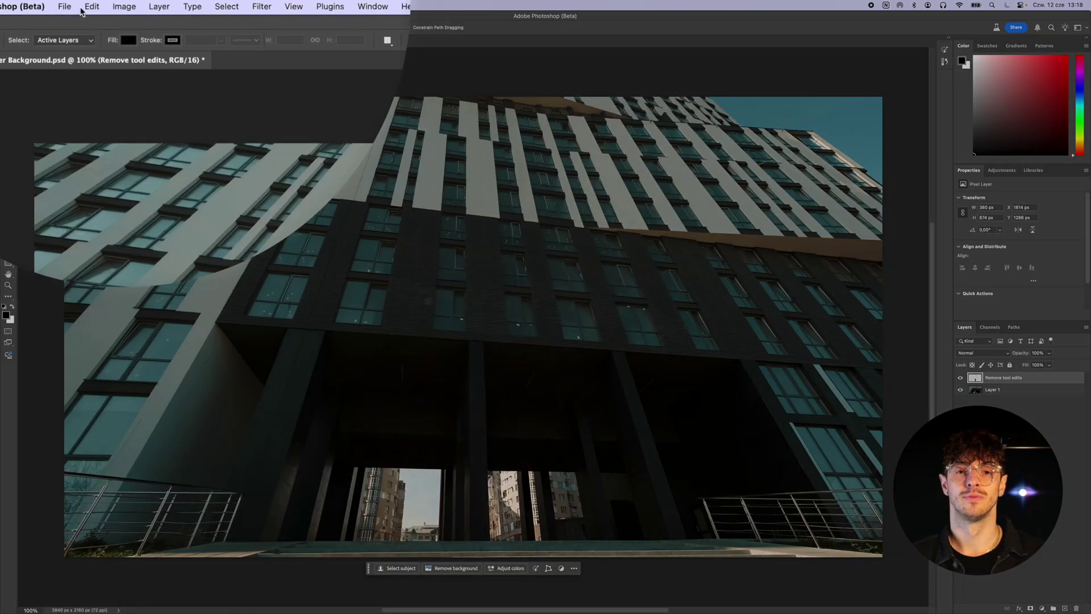
click(84, 5)
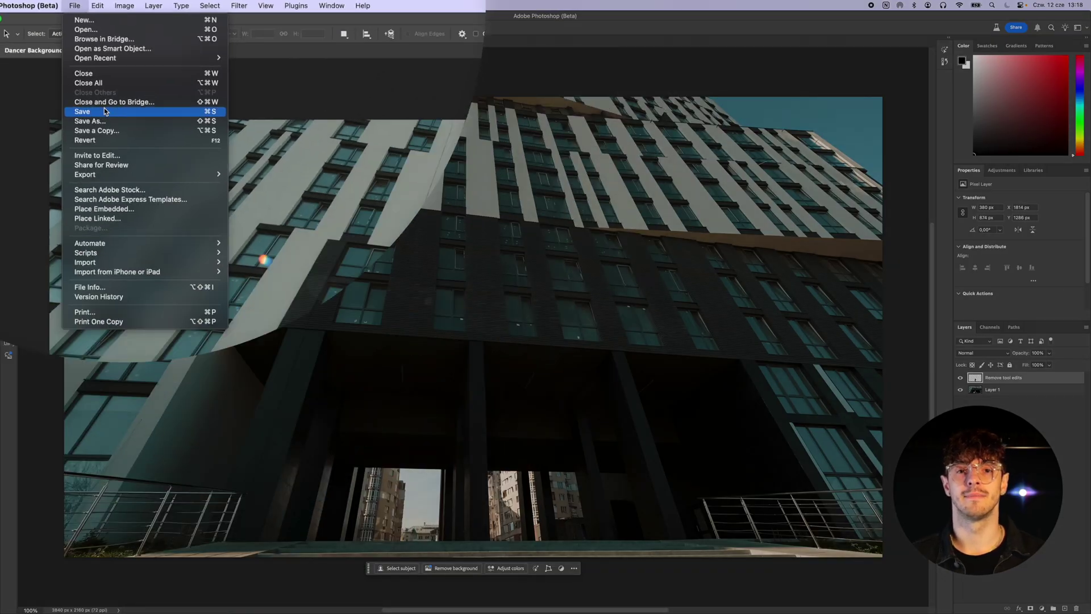
click(99, 133)
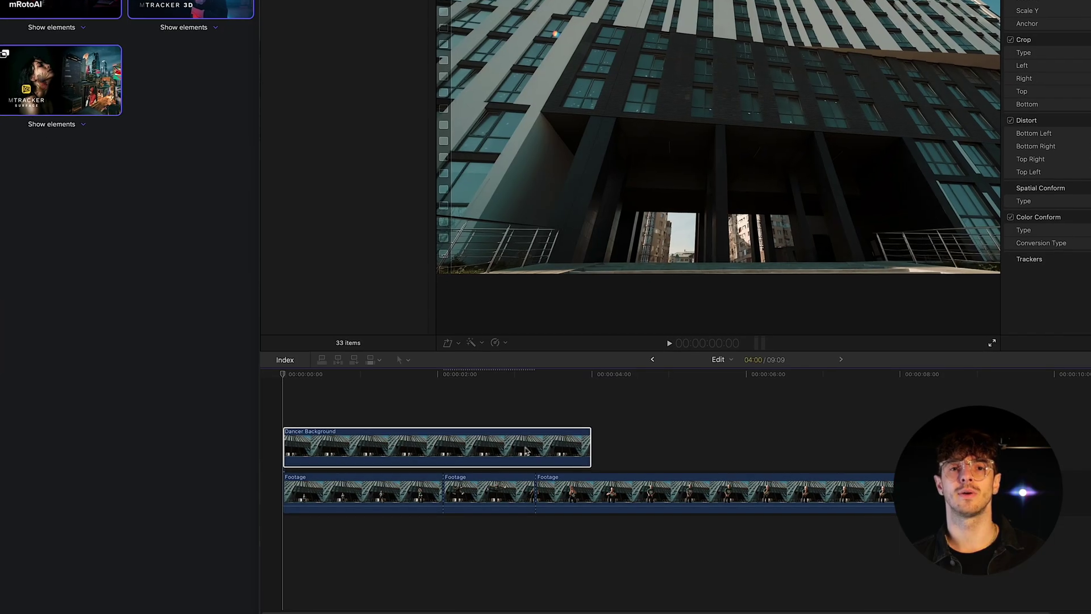
Step: In Final Cut Pro, replace the first footage section with Dancer Background trimmed to 2:02, deleting the leftover footage audio below it
drag(591, 447, 442, 446)
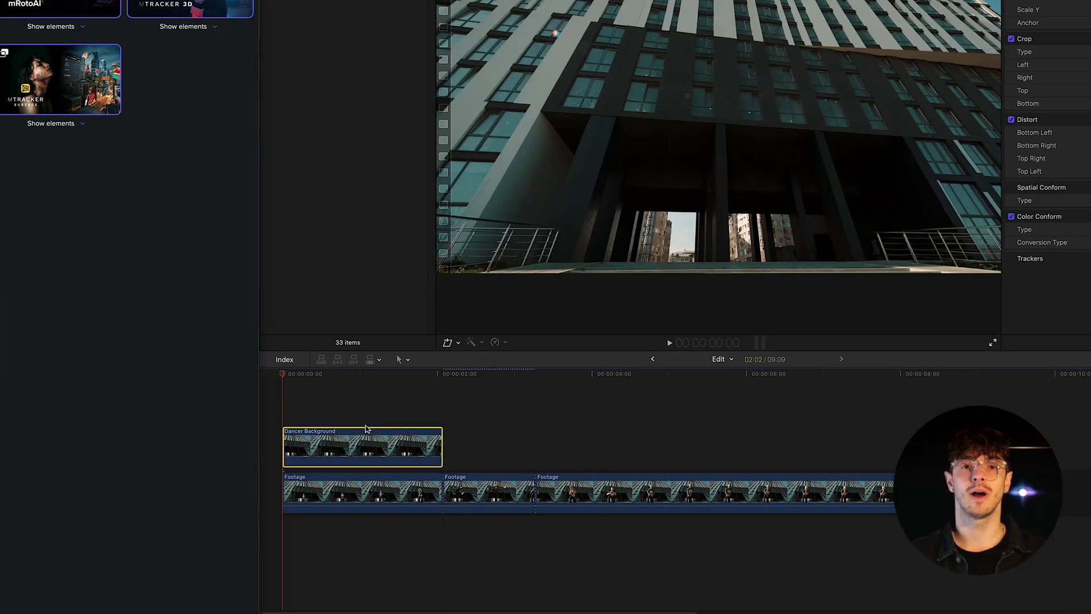
click(365, 373)
key(super+alt+Down)
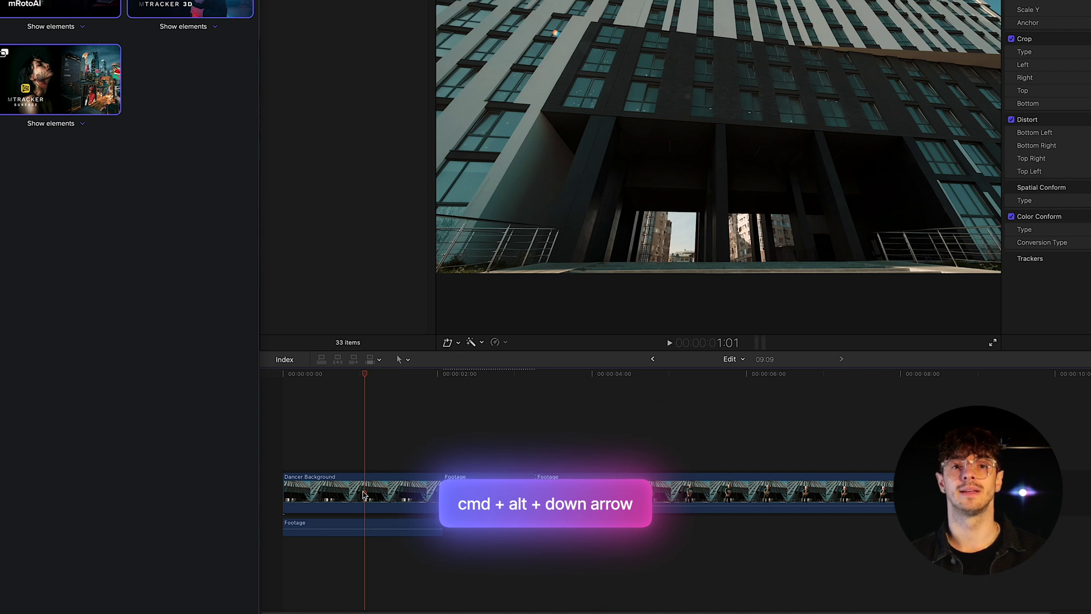
click(362, 528)
key(Delete)
Step: Move the masked jump clip above Dancer Background so that both clips end together
click(475, 492)
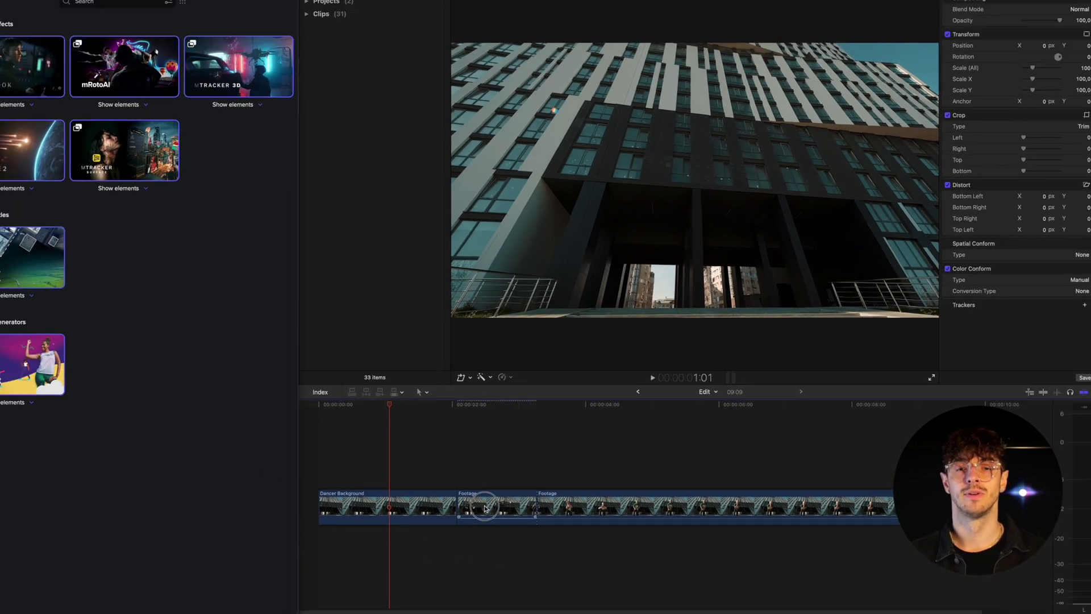
drag(484, 507, 417, 479)
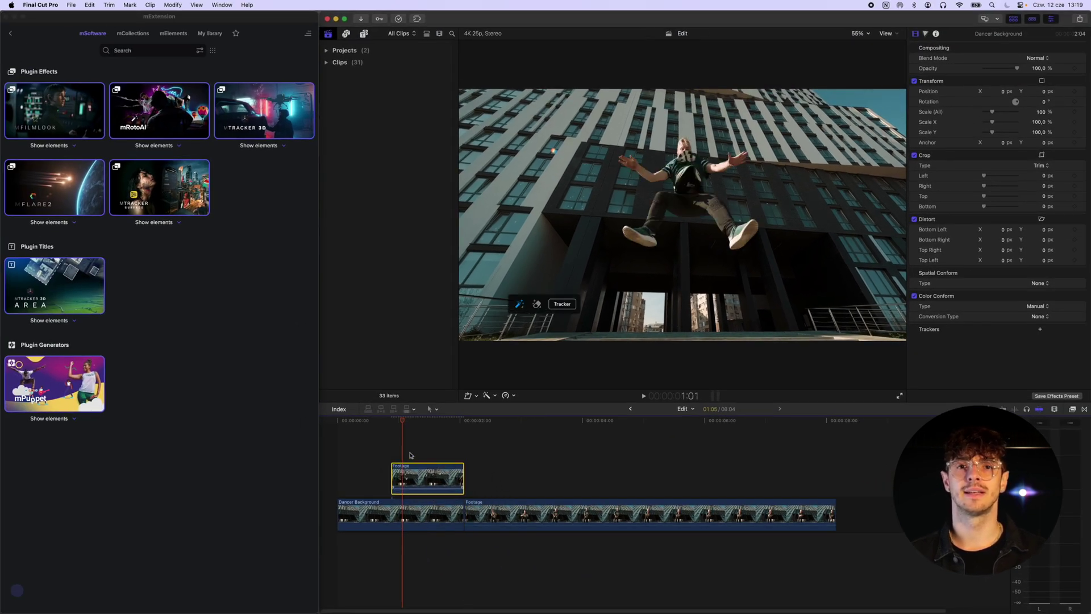
Step: Keyframe the jump clip's position and scale at 0:22 and 1:21, setting the first keyframes to 20% scale and 1183 px Y position
drag(383, 421, 392, 444)
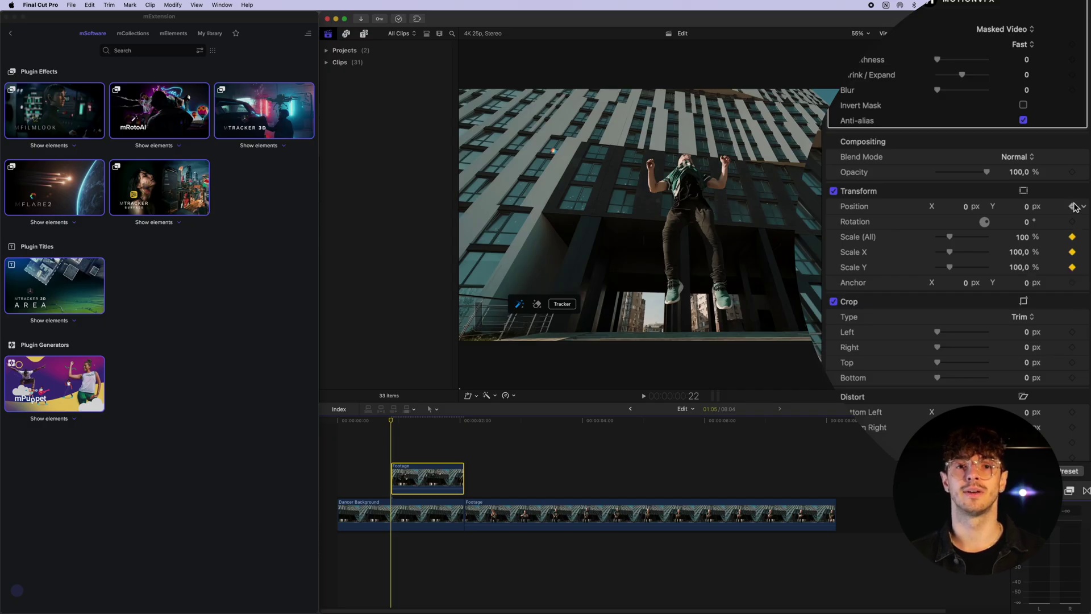
drag(424, 420, 450, 420)
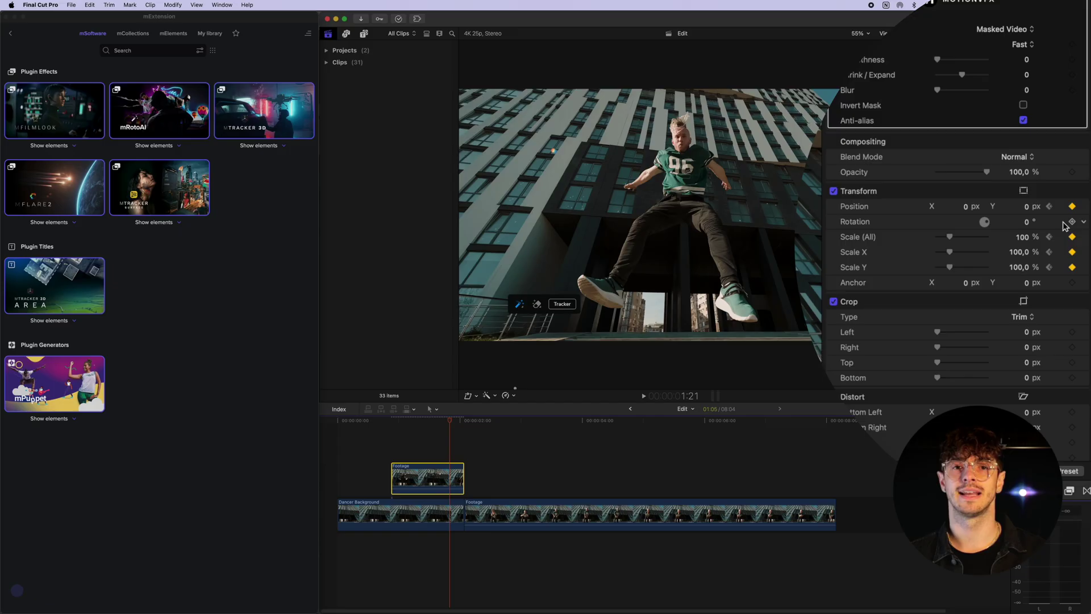
click(1049, 207)
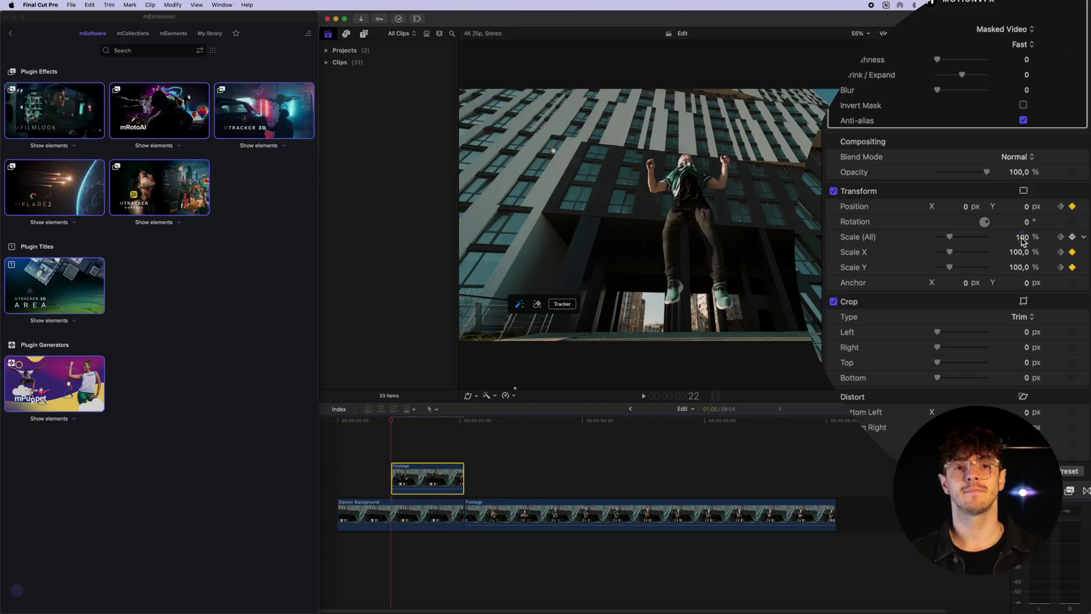
drag(1023, 239, 1022, 237)
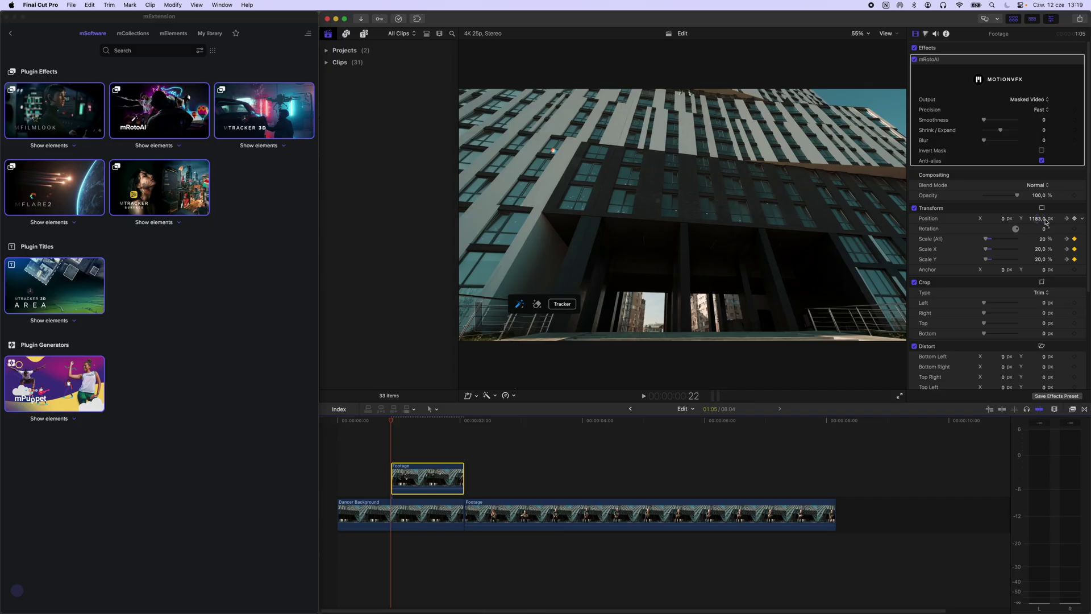
Step: Examine the jump clip's Transform Position keyframes in its video animation, and close the animation editor
right_click(420, 475)
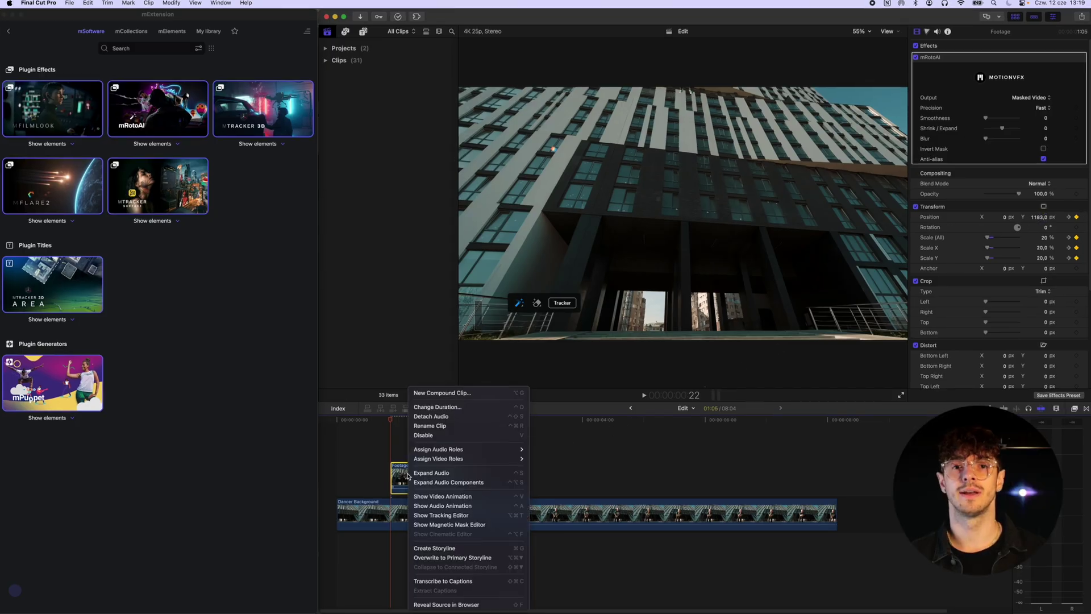
click(435, 497)
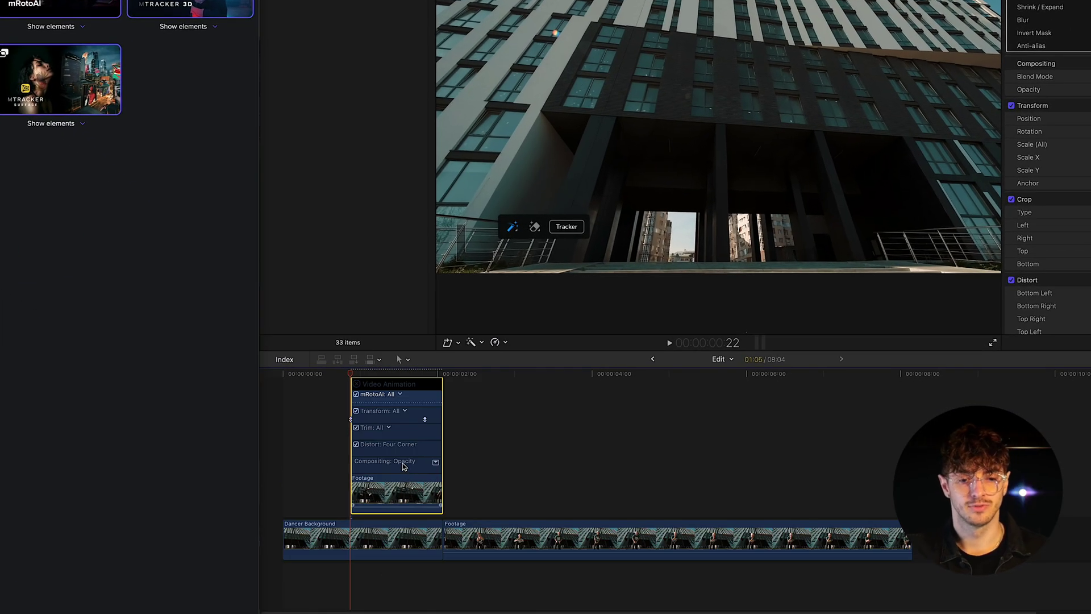
click(402, 423)
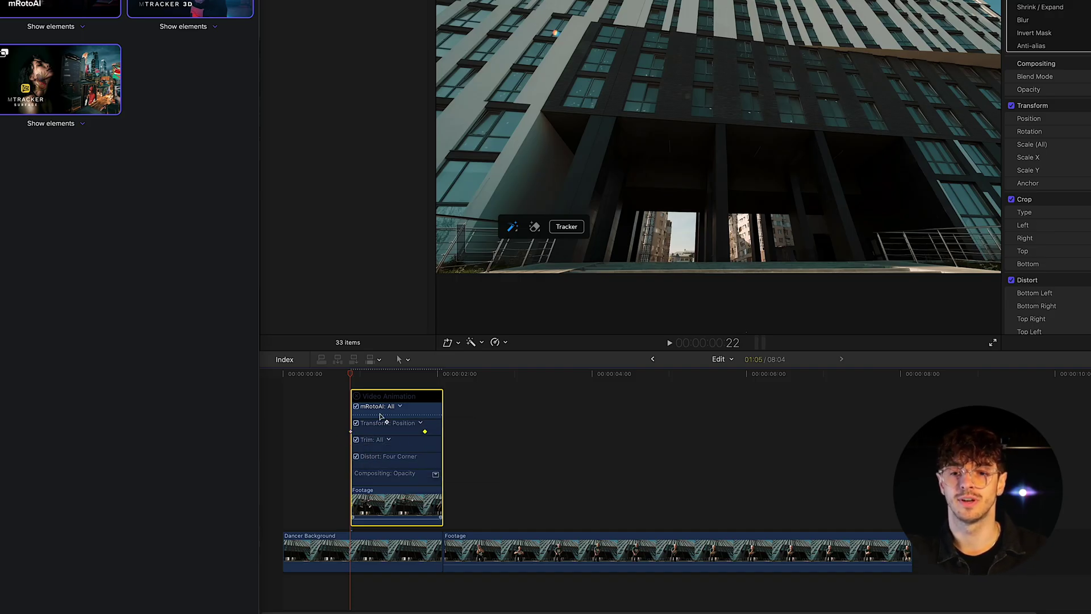
drag(370, 379, 407, 387)
click(356, 396)
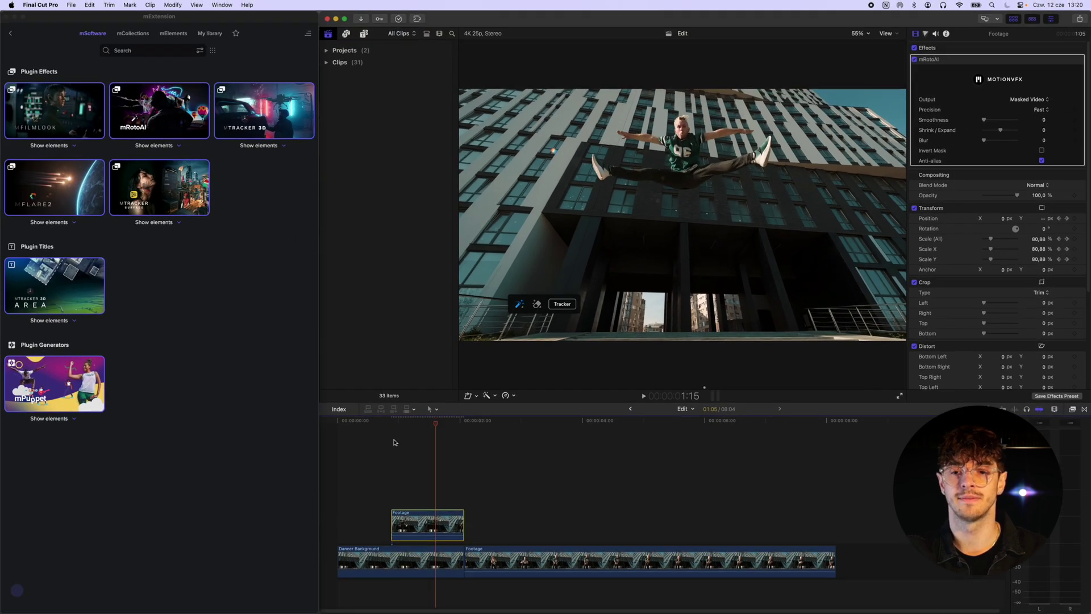
Step: Combine the jump clip and Dancer Background into a compound clip named Composition
drag(394, 443, 434, 554)
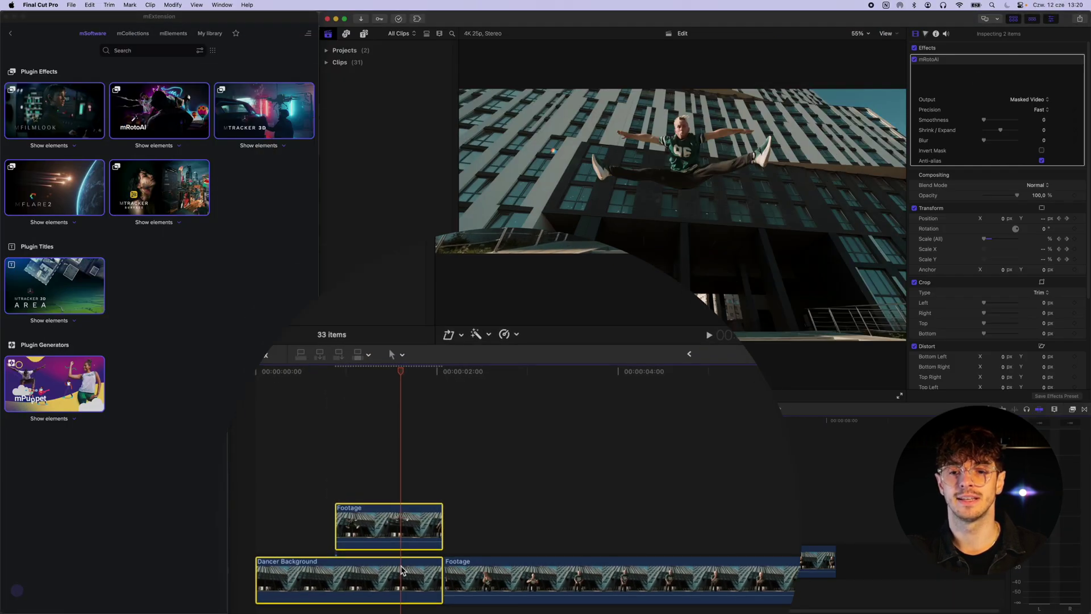
right_click(437, 554)
click(444, 417)
text(Comp)
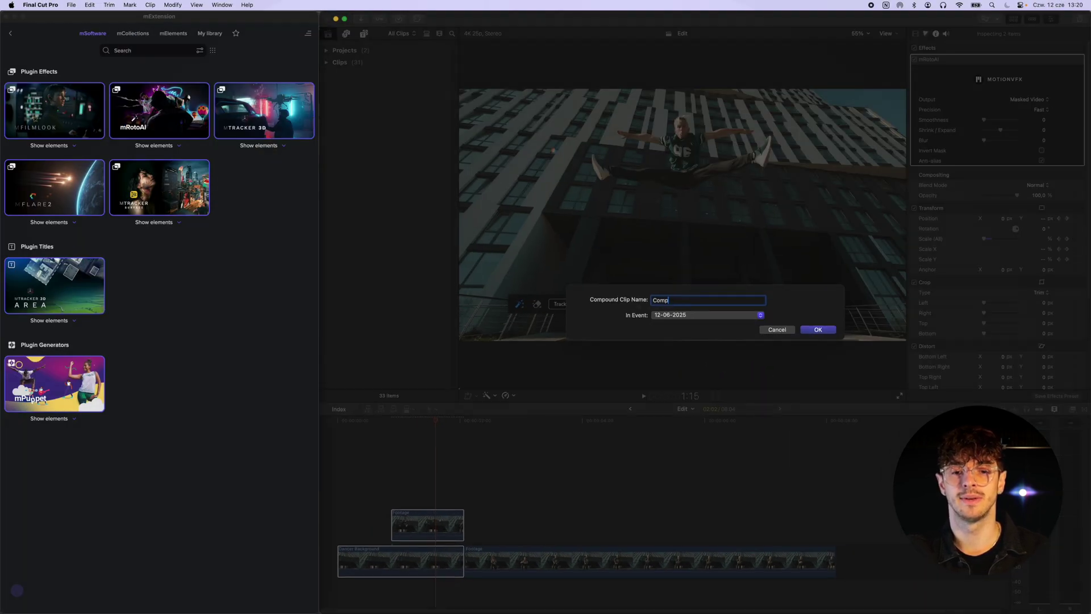
text(osition)
key(Return)
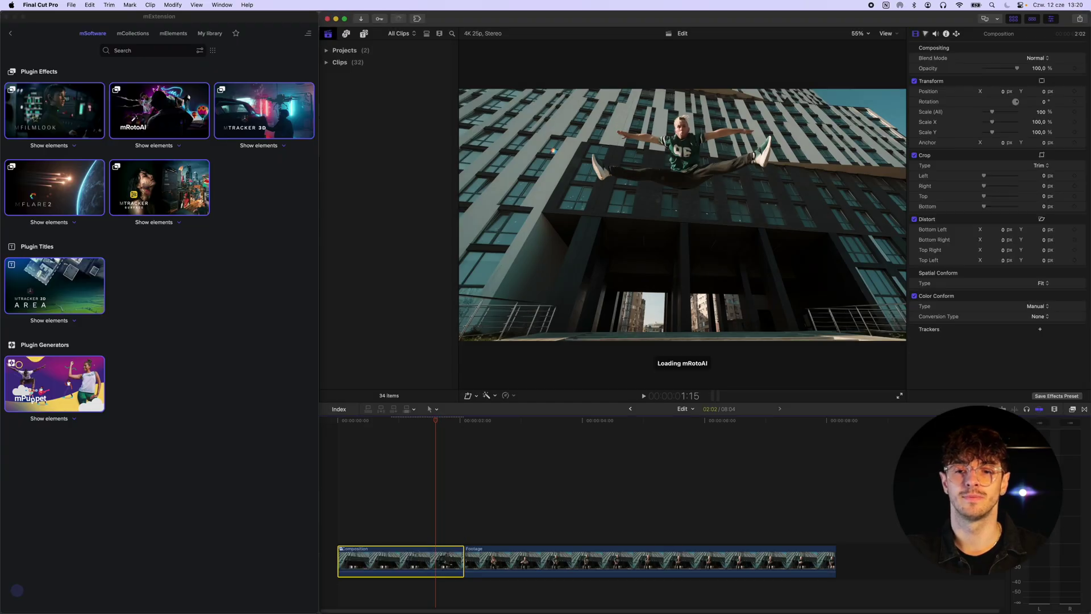
Step: Combine all timeline clips into a second compound clip named Composition 2
key(super+a)
key(alt+g)
text(Co)
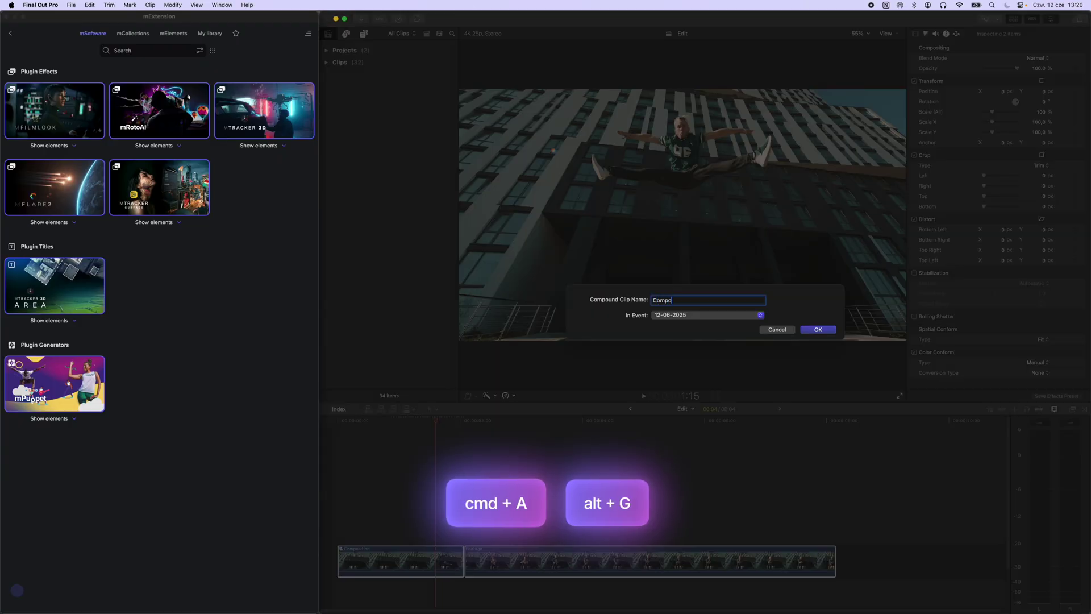
key(Return)
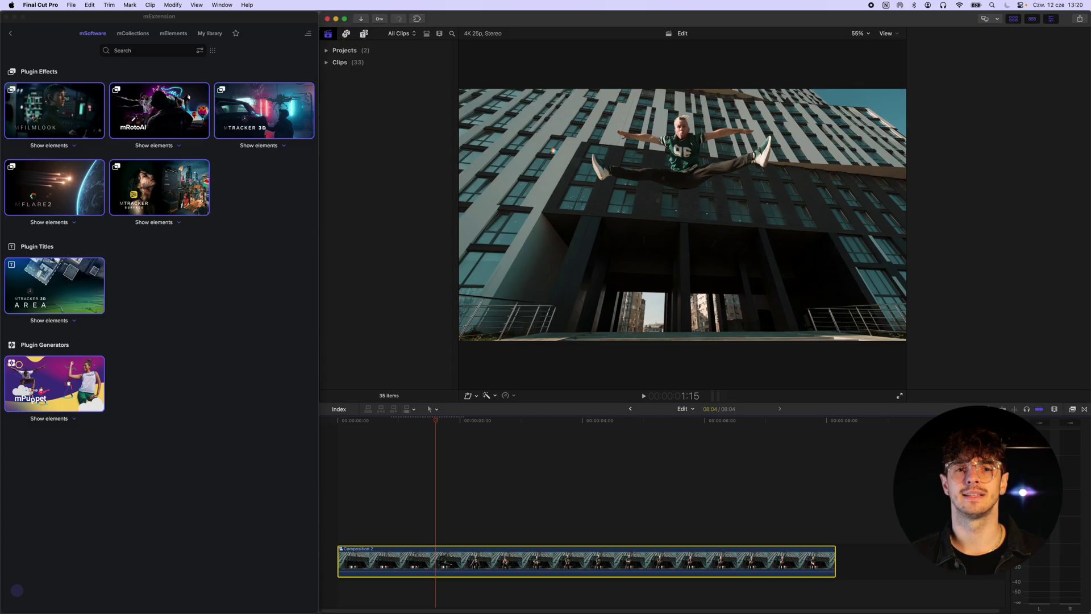
Step: Split the speed of Composition 2 at 2:06, speed up the first segment, and play back the result
click(441, 423)
drag(441, 425, 476, 429)
key(f)
key(shift+b)
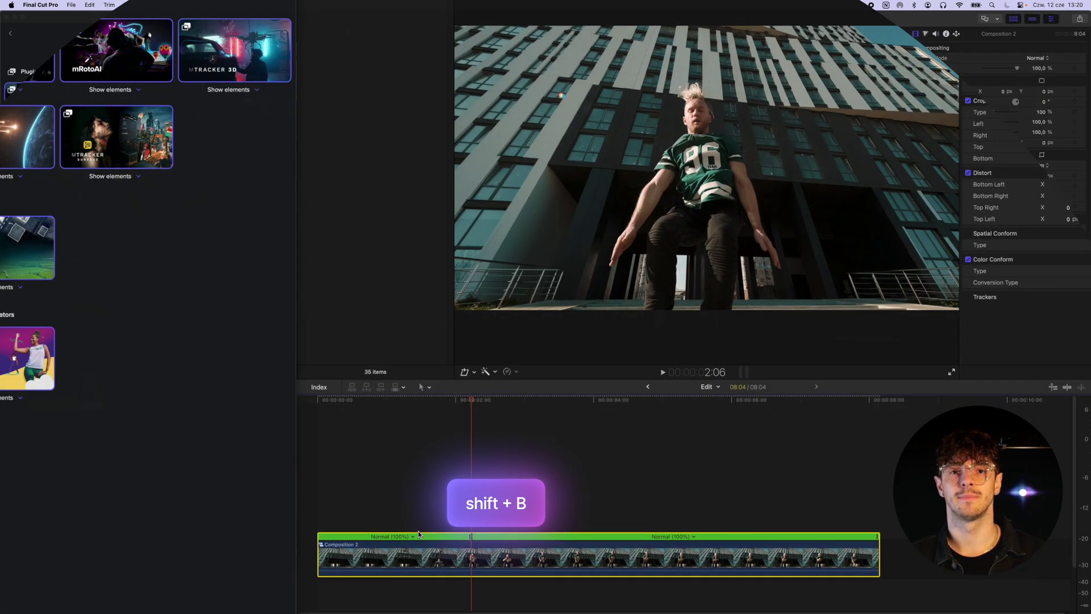
click(423, 540)
click(492, 563)
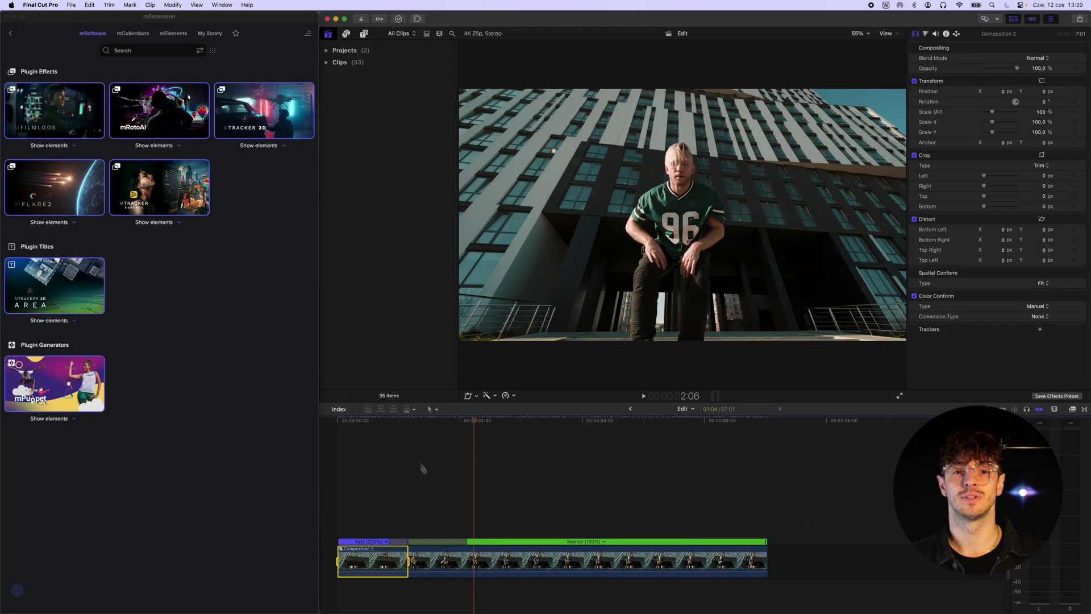
click(381, 420)
key(space)
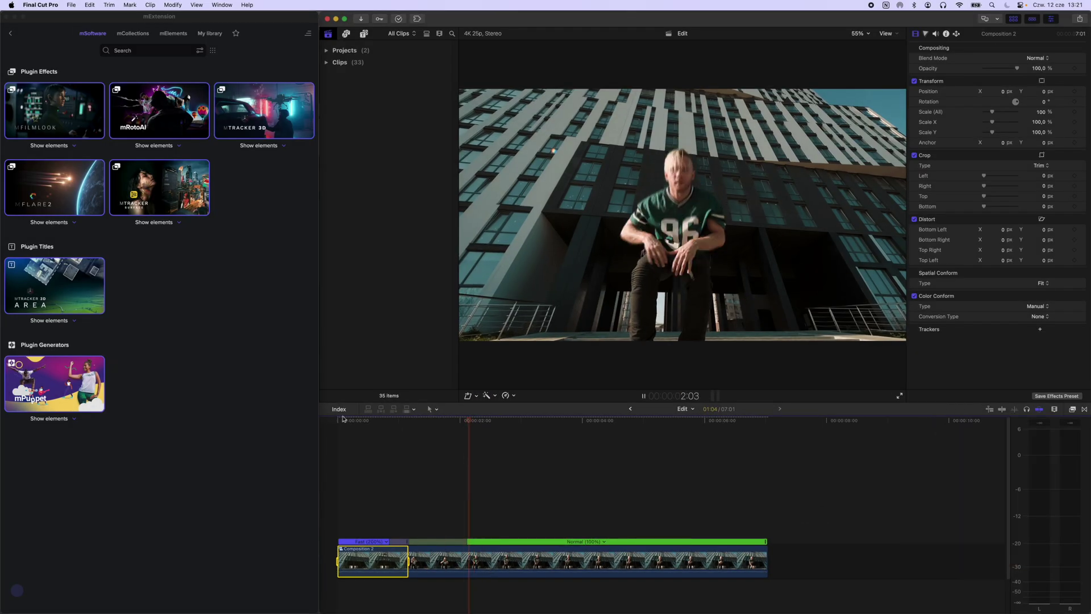
Step: Search the mExtension mElements for "smoke" and place the Smoke 0VLX compositing element above Composition 2, starting at 1:04
drag(380, 420, 410, 424)
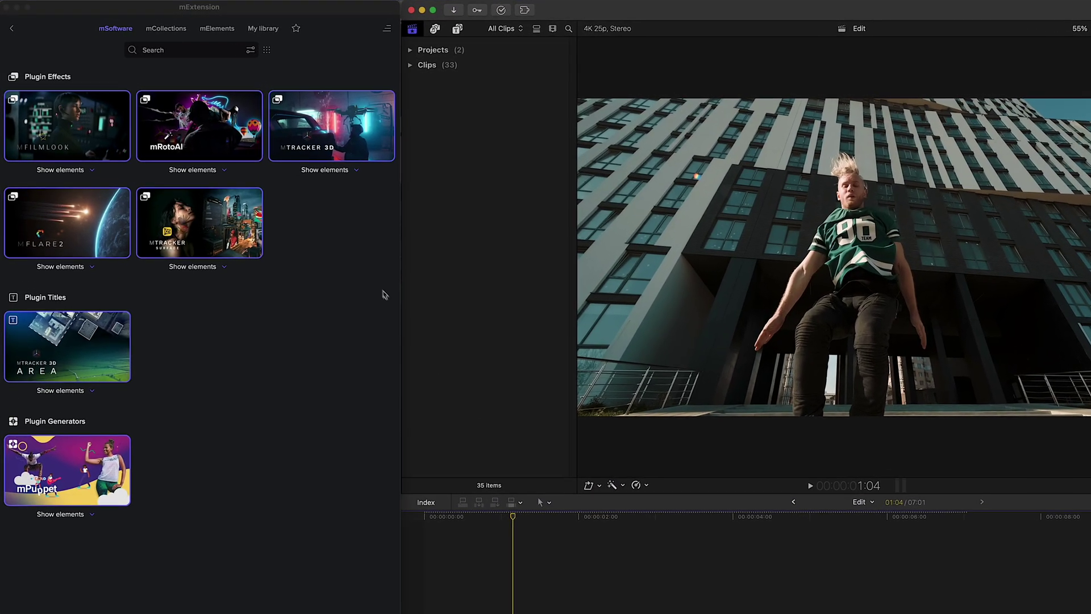
click(206, 30)
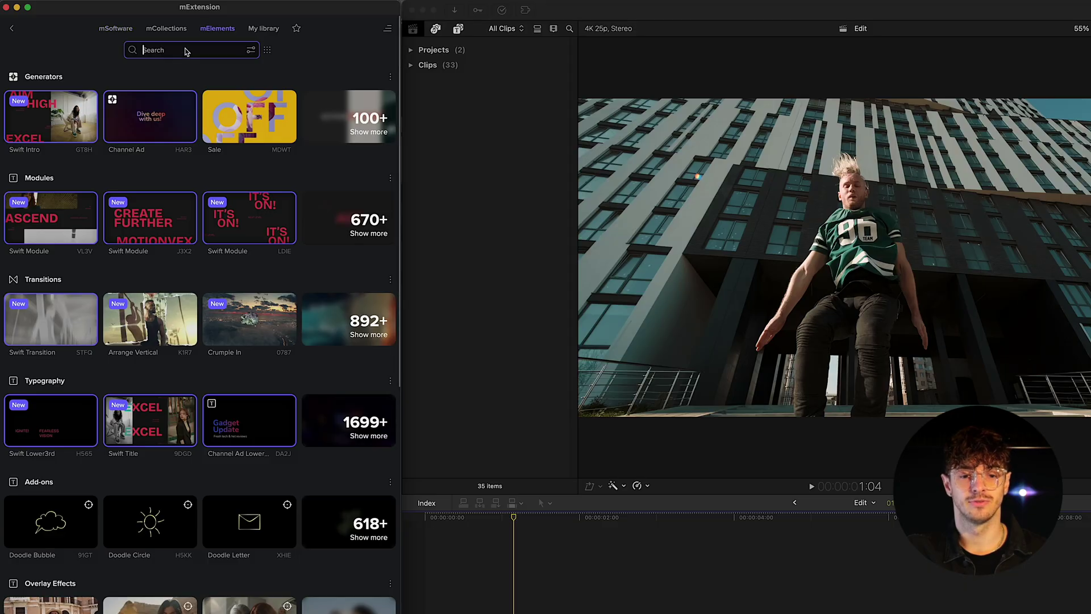
text(smoke)
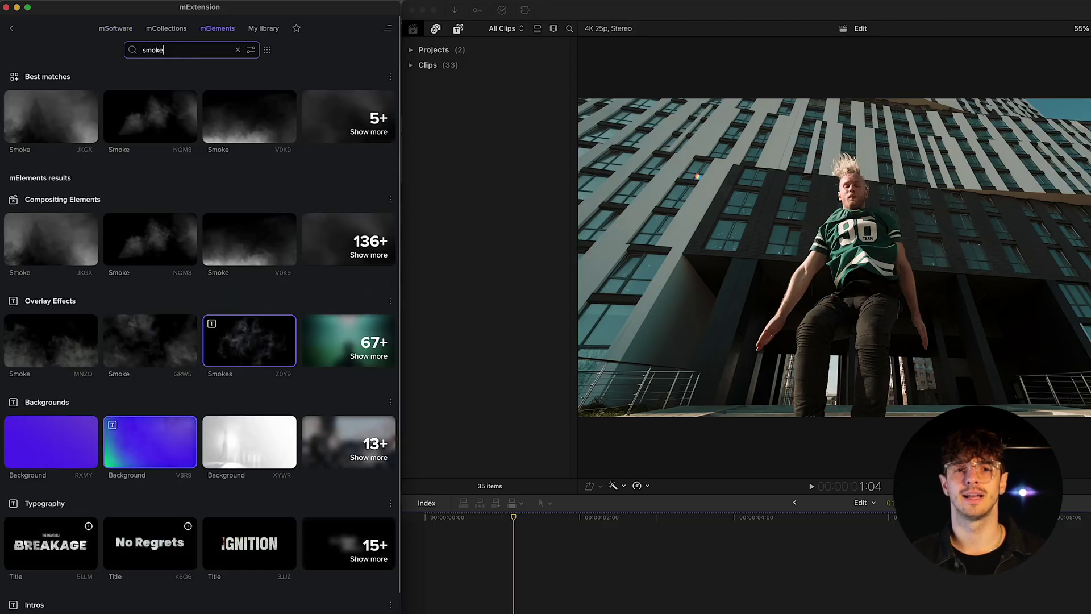
click(326, 235)
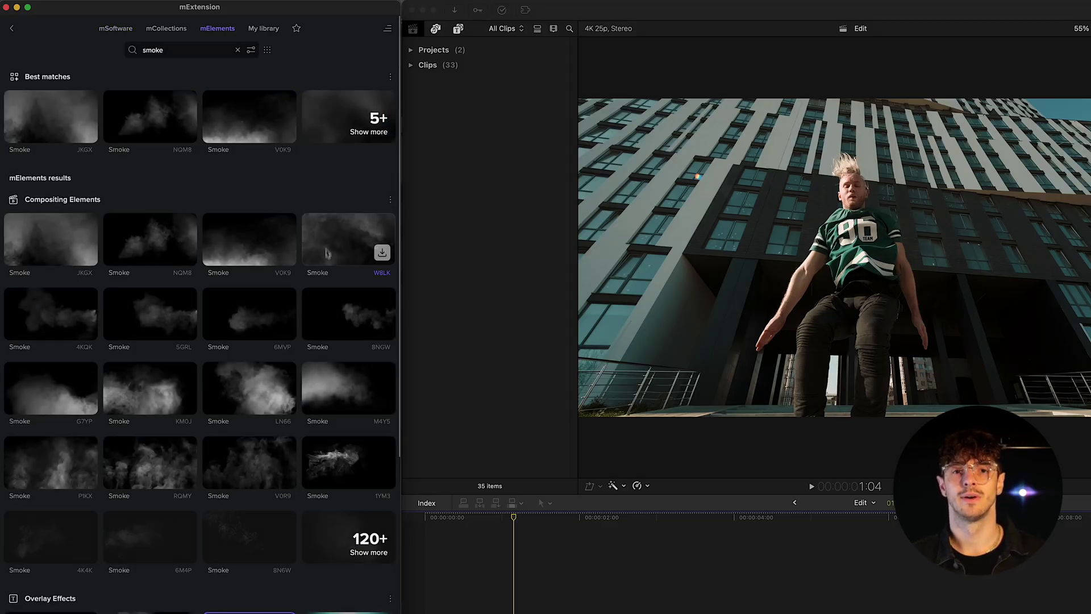
scroll(352, 528, down, 5)
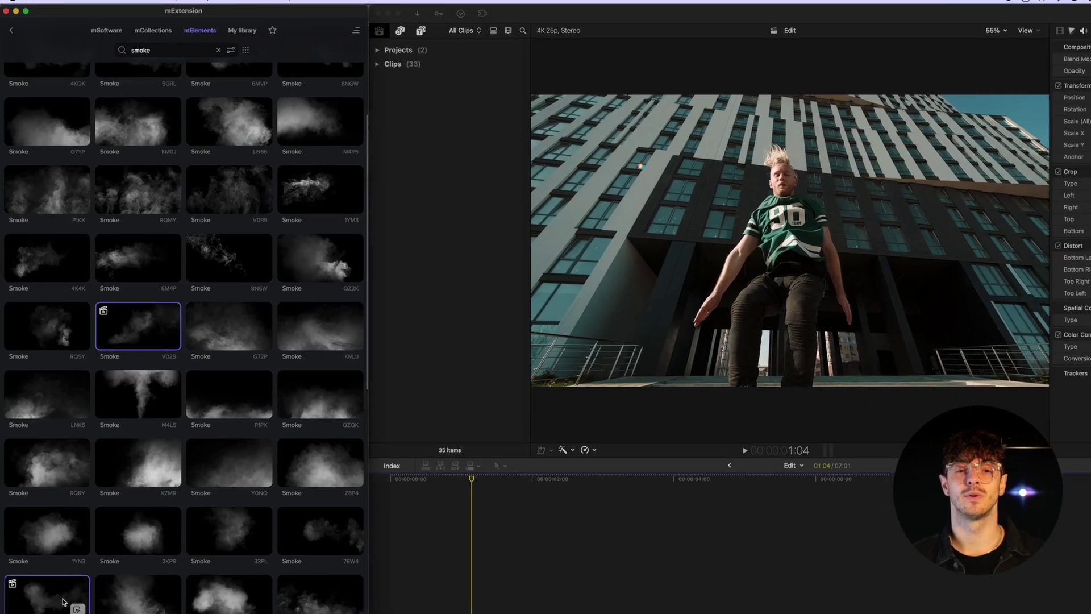
drag(68, 533, 412, 523)
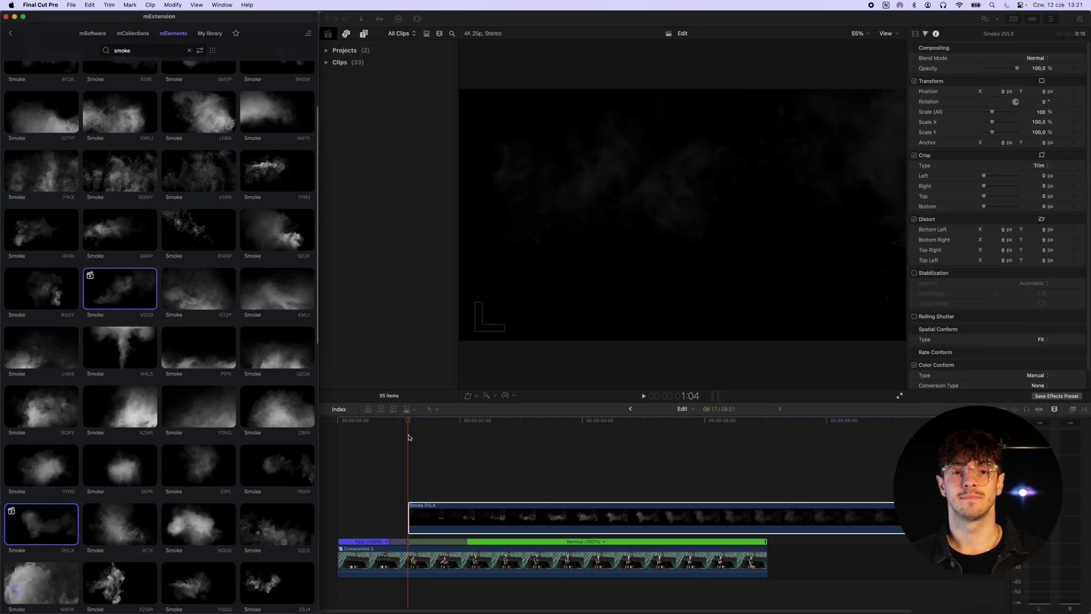
Step: Split the speed of the Smoke 0VLX clip at 3:13 and set the first segment's custom speed rate to 600%
drag(409, 421, 553, 402)
key(shift+b)
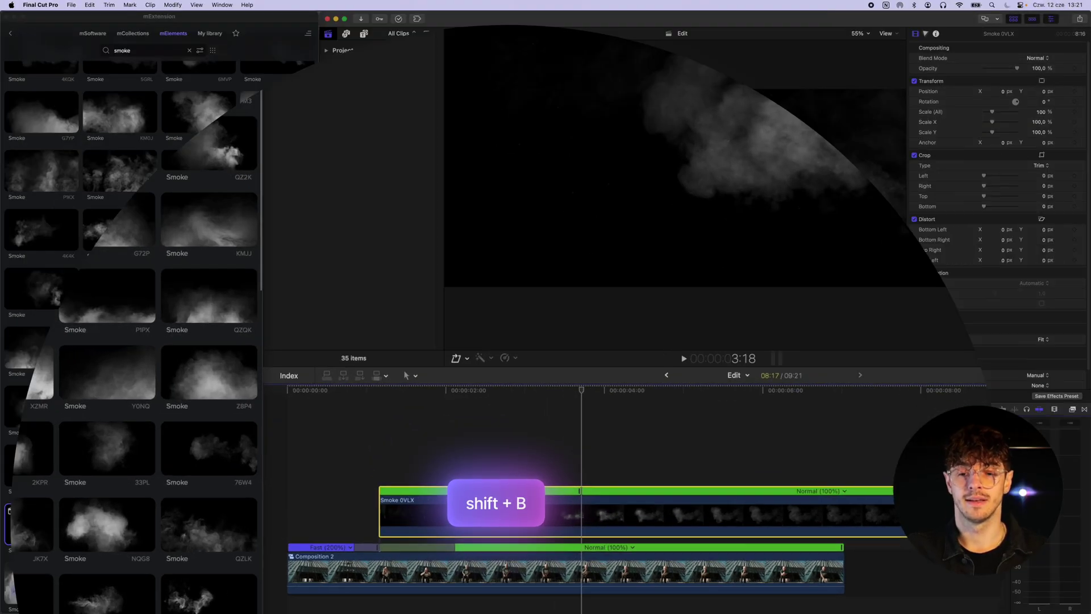
click(503, 499)
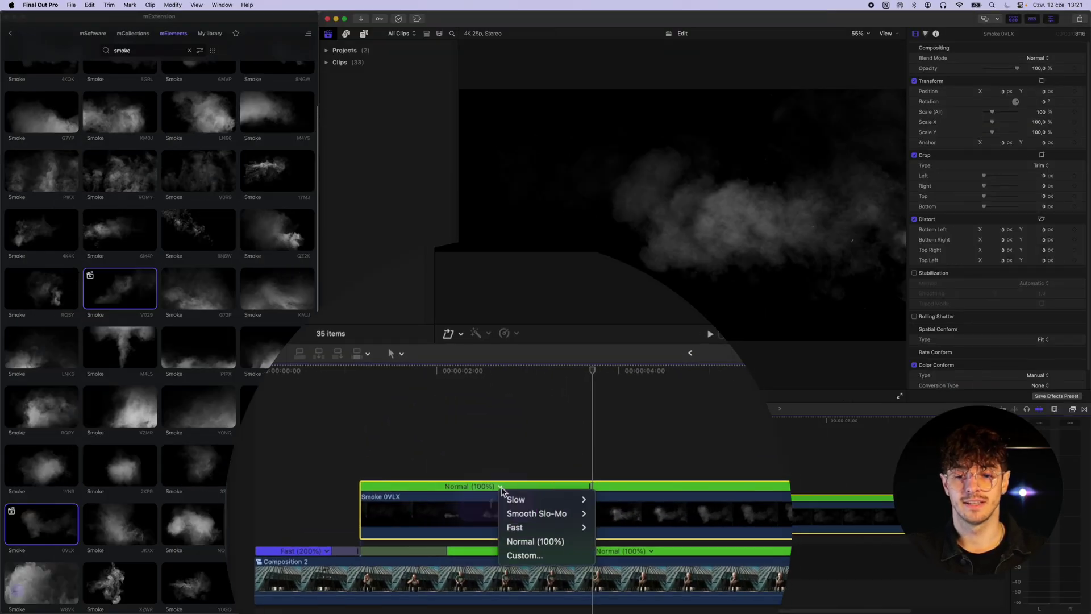
click(525, 555)
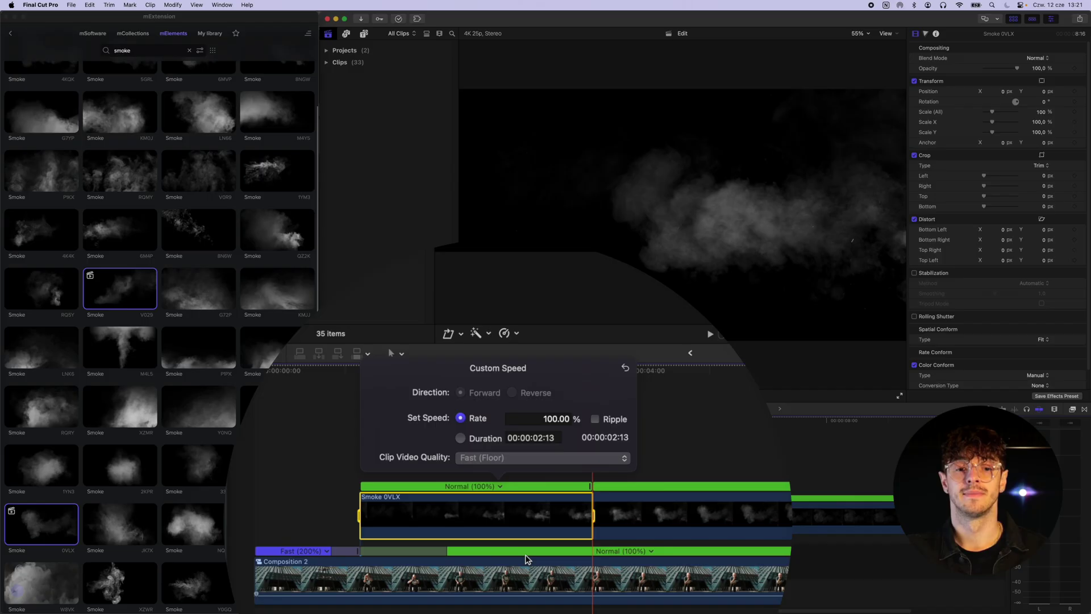
double_click(538, 420)
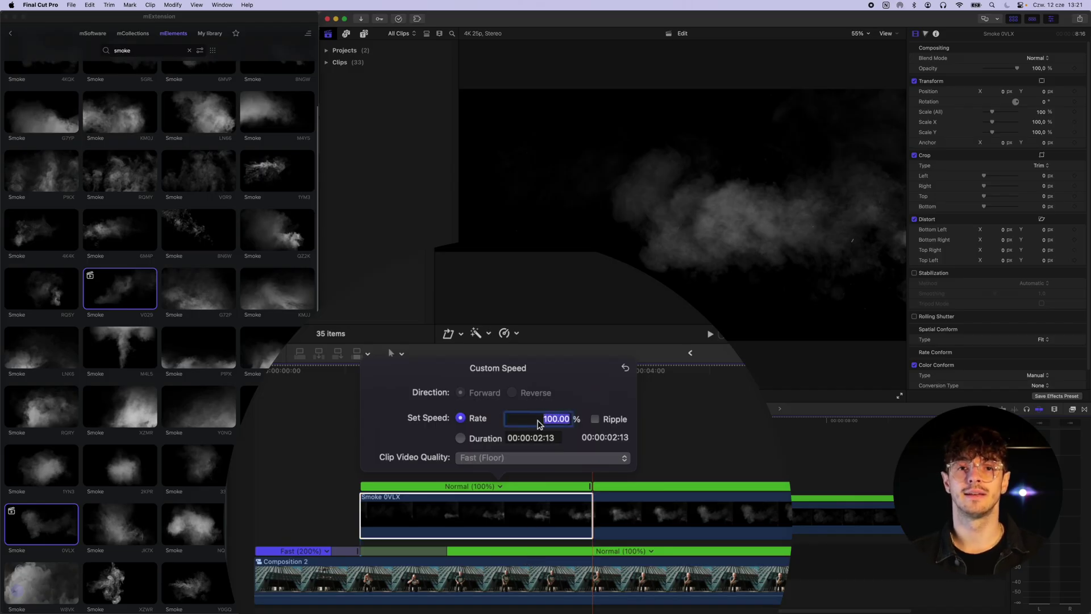
text(600)
key(Return)
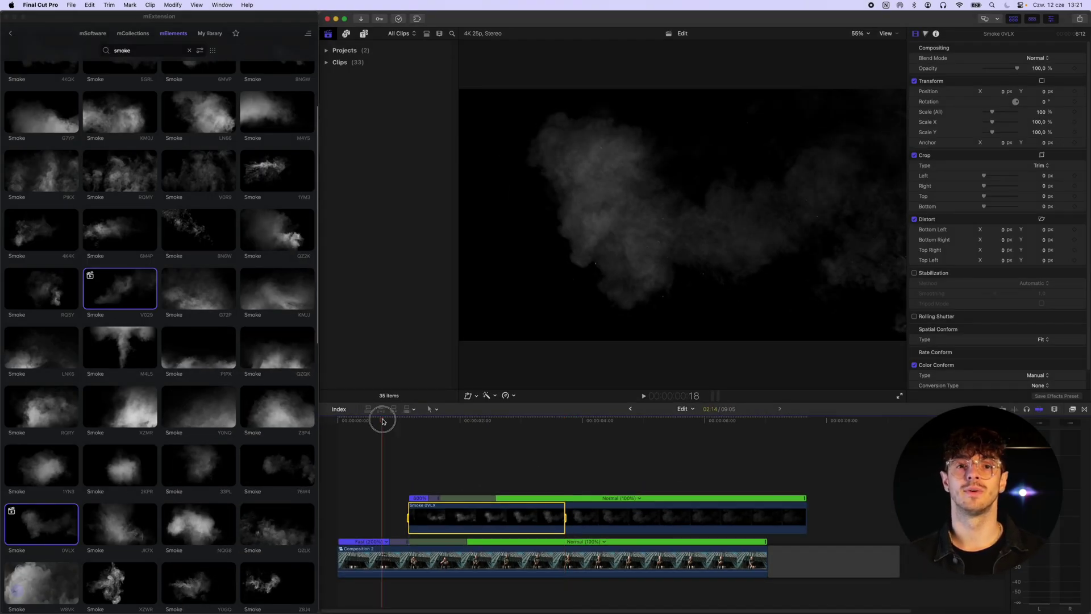
Step: At 2:05, rotate the smoke clip to -90°, scale it to 200%, and lower its Y position to -723 px
drag(383, 421, 472, 422)
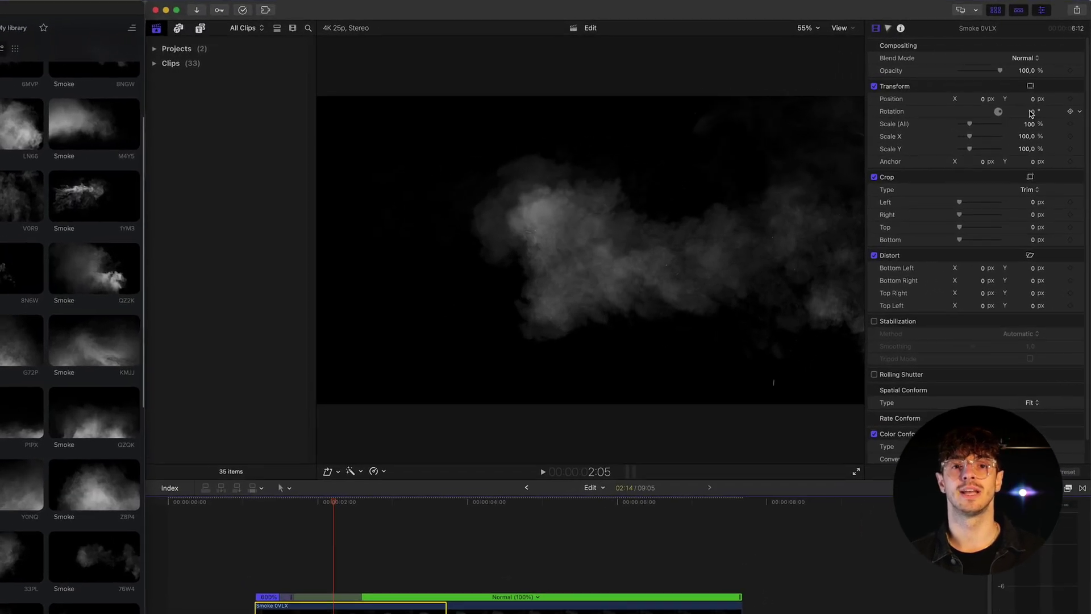
click(1043, 101)
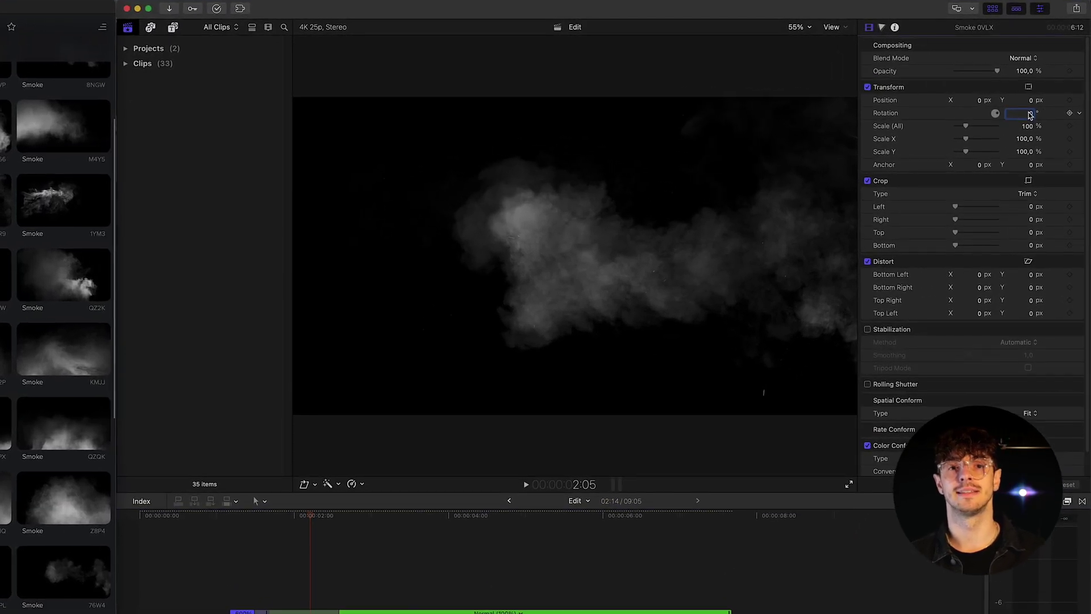
text(-90)
key(Return)
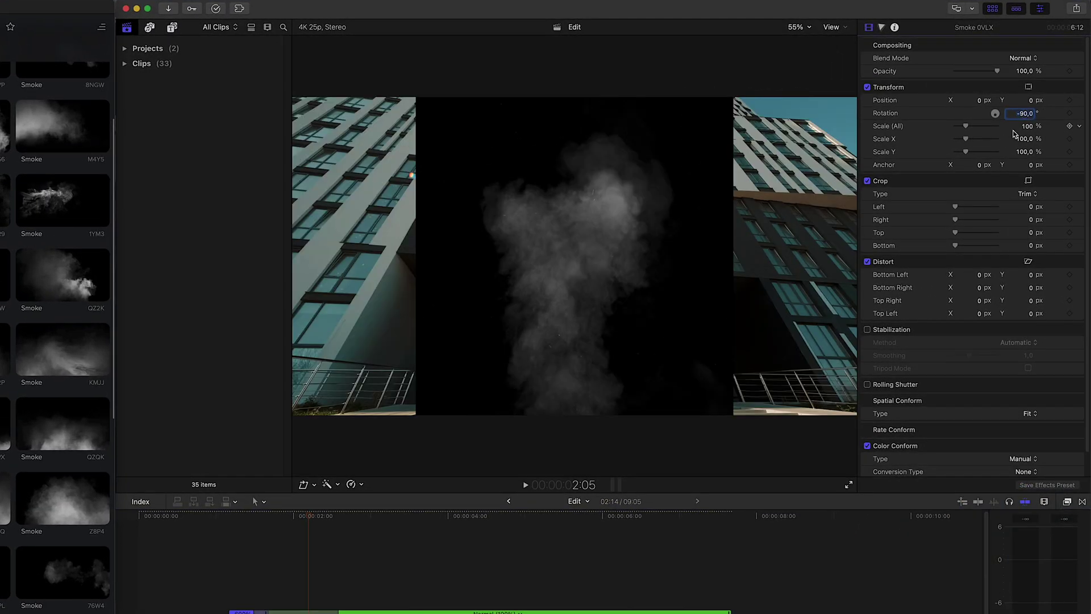
click(1027, 128)
text(200)
key(Return)
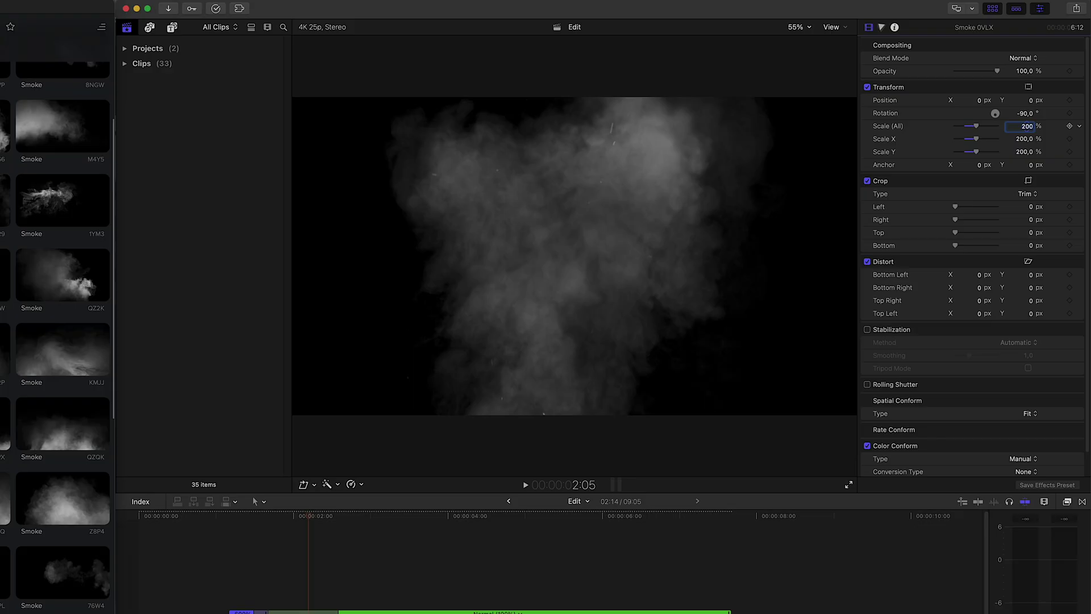
drag(1031, 101, 1032, 204)
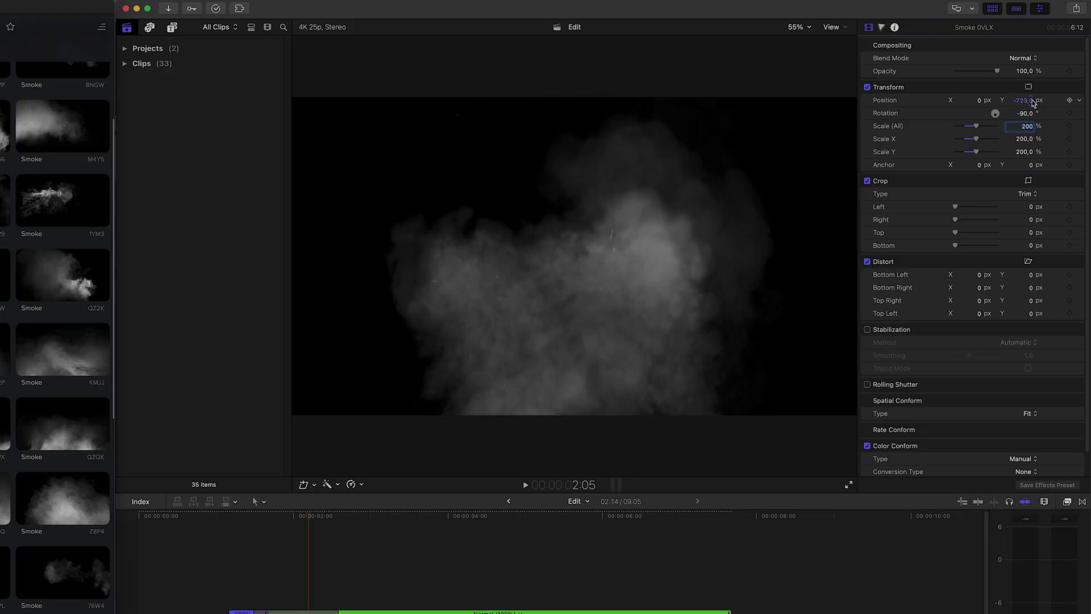
Step: Set the smoke clip's blend mode to Screen and play back the composite
click(1021, 59)
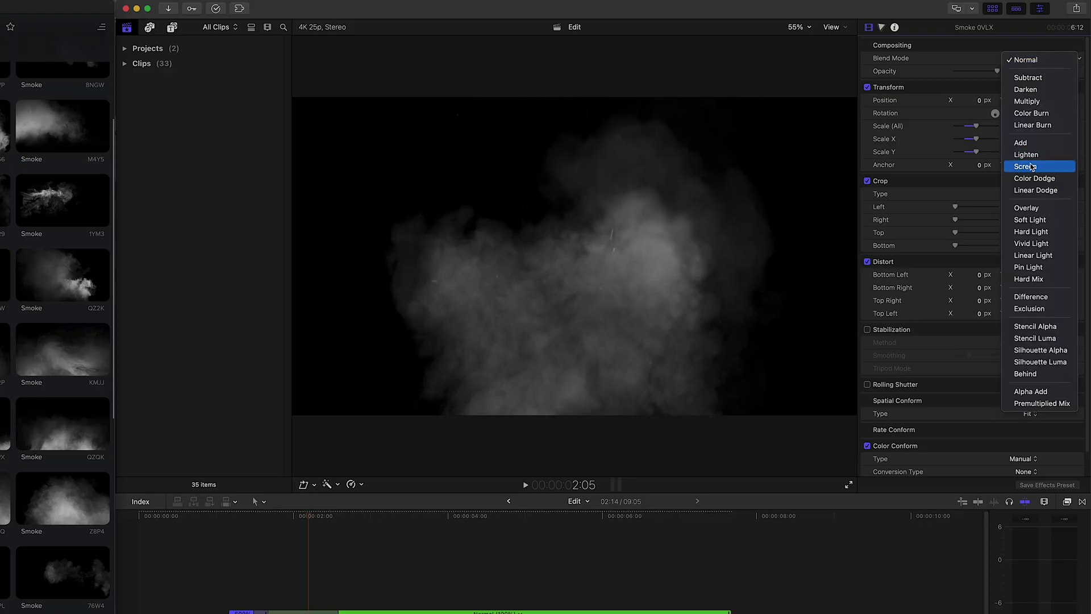
click(1031, 166)
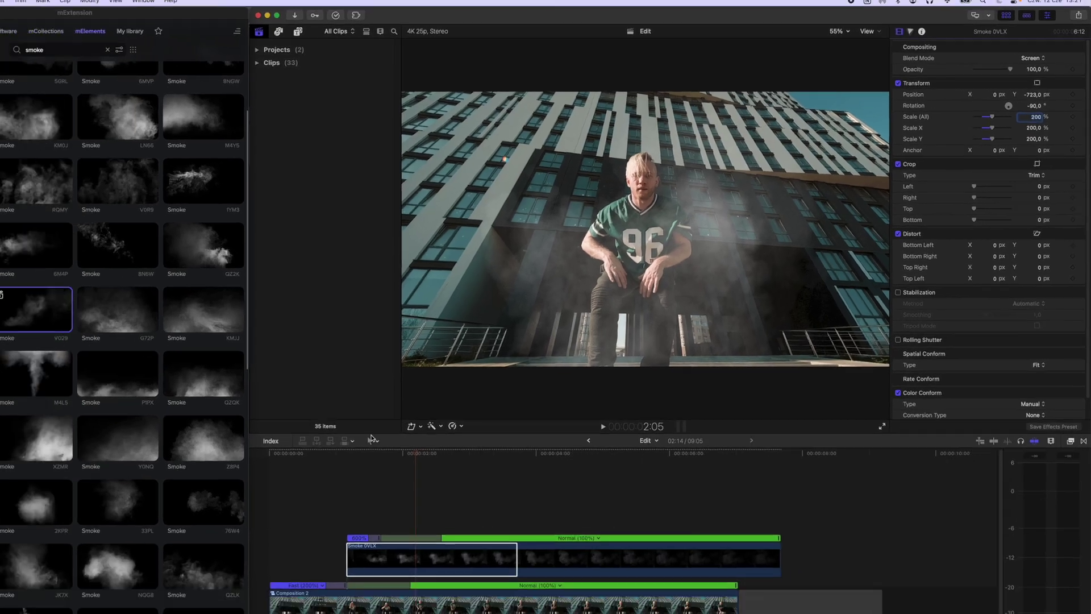
key(space)
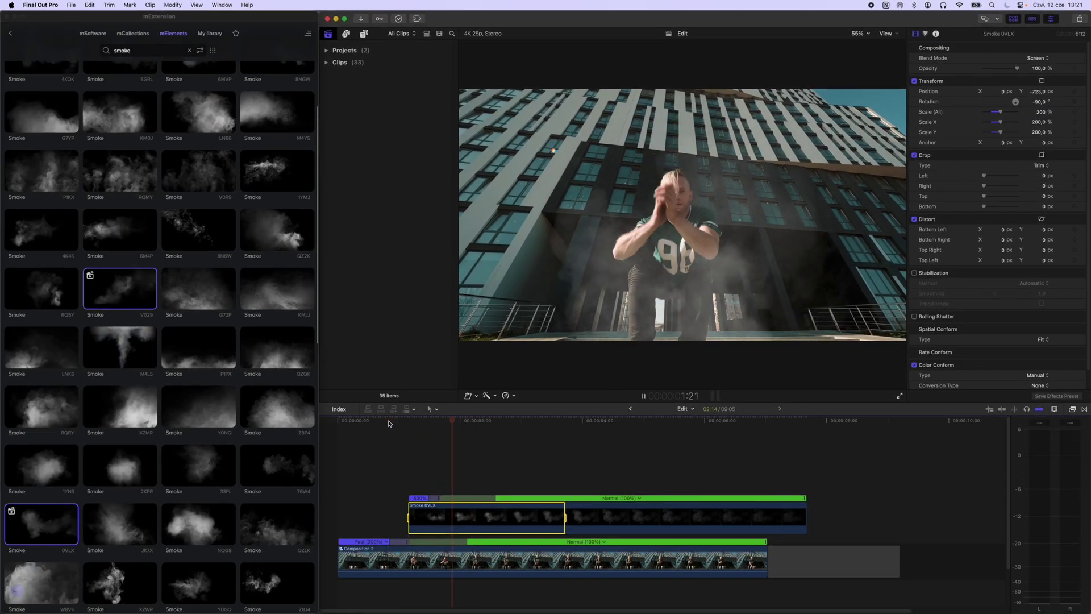
Step: Move the smoke clip about 5 frames earlier so it starts at about 0:24, and play back the timing
drag(458, 514, 446, 516)
click(385, 422)
key(space)
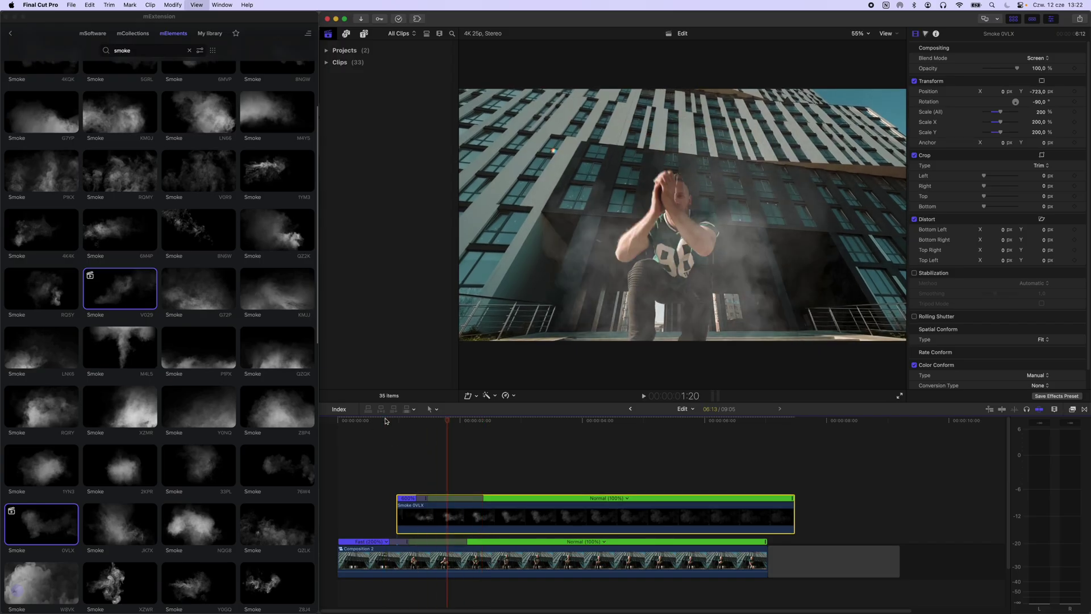
Step: Fade in the smoke clip with Opacity keyframes from 0% at 0:24 to 100% at 1:01, and play back the fade
click(395, 420)
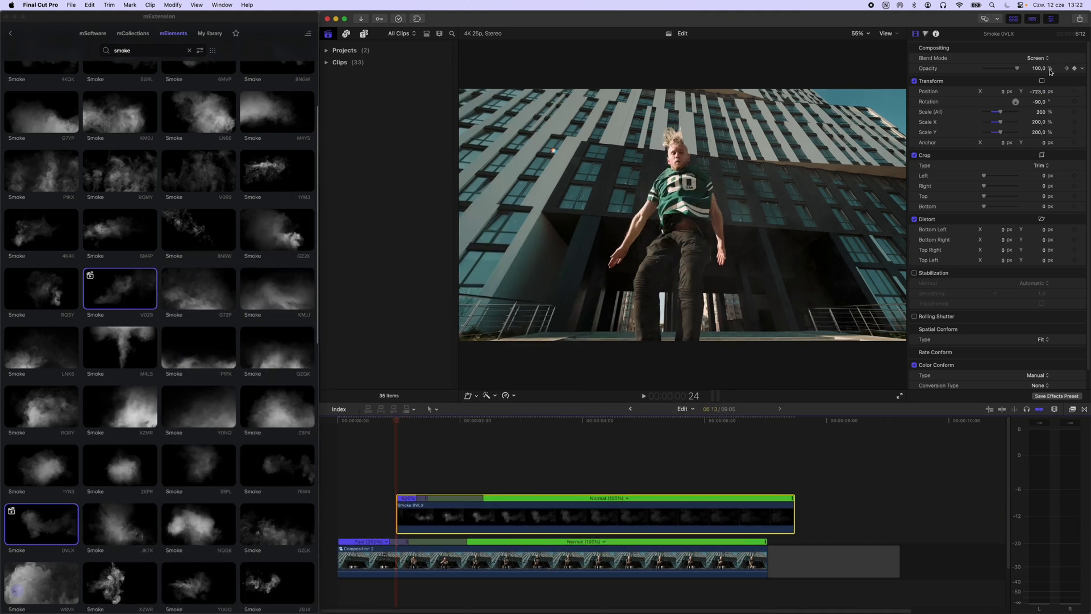
drag(1050, 71, 1039, 67)
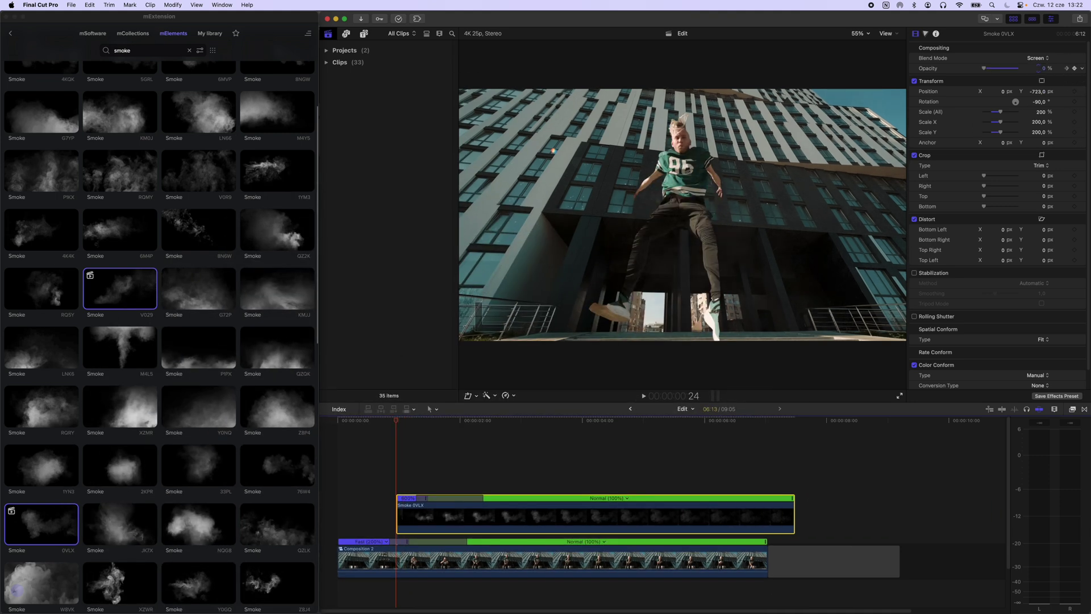
key(space)
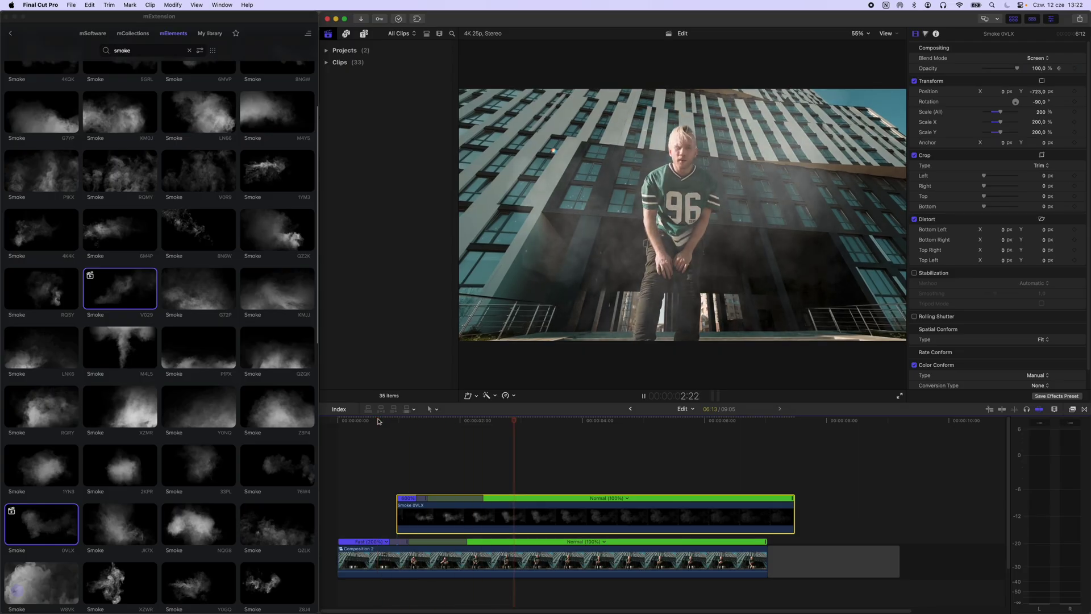
Step: Tint the smoke clip's midtones on a Color Board to 223° and -18%, and play back the result
drag(377, 415, 481, 414)
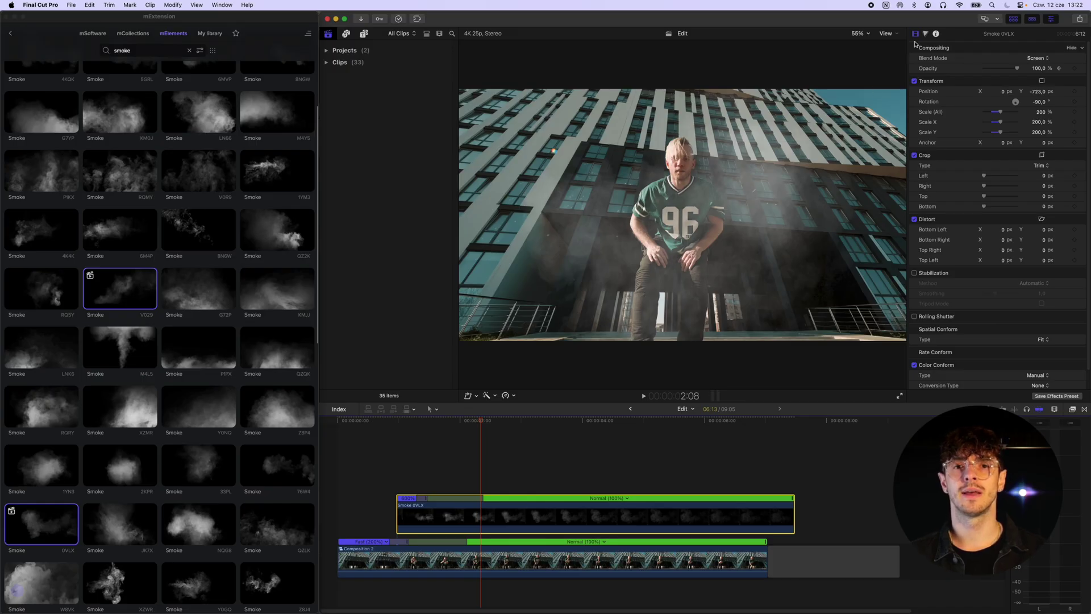
click(925, 34)
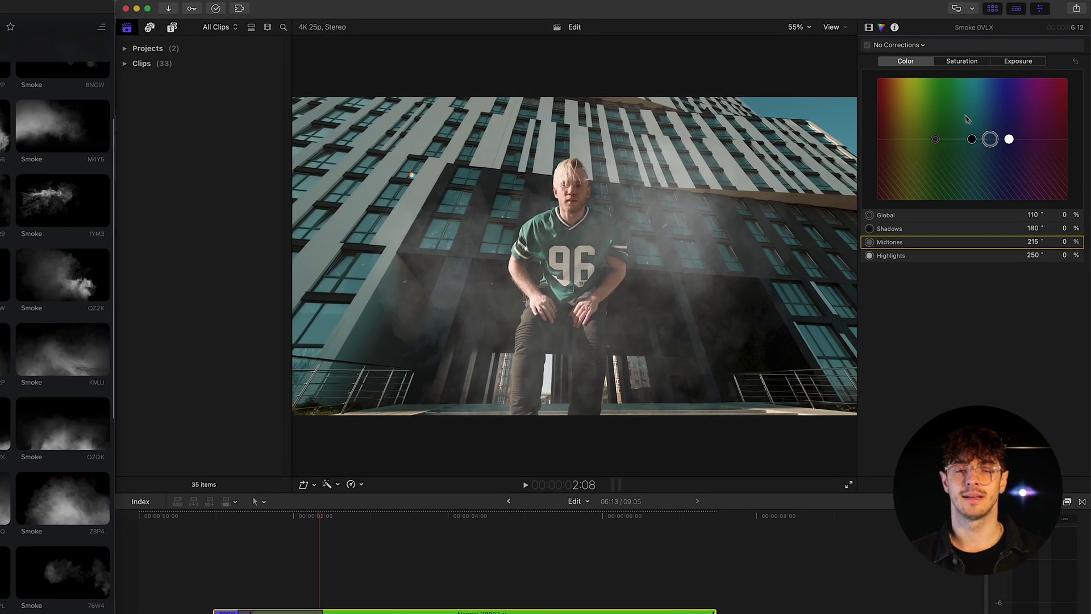
drag(990, 141, 994, 135)
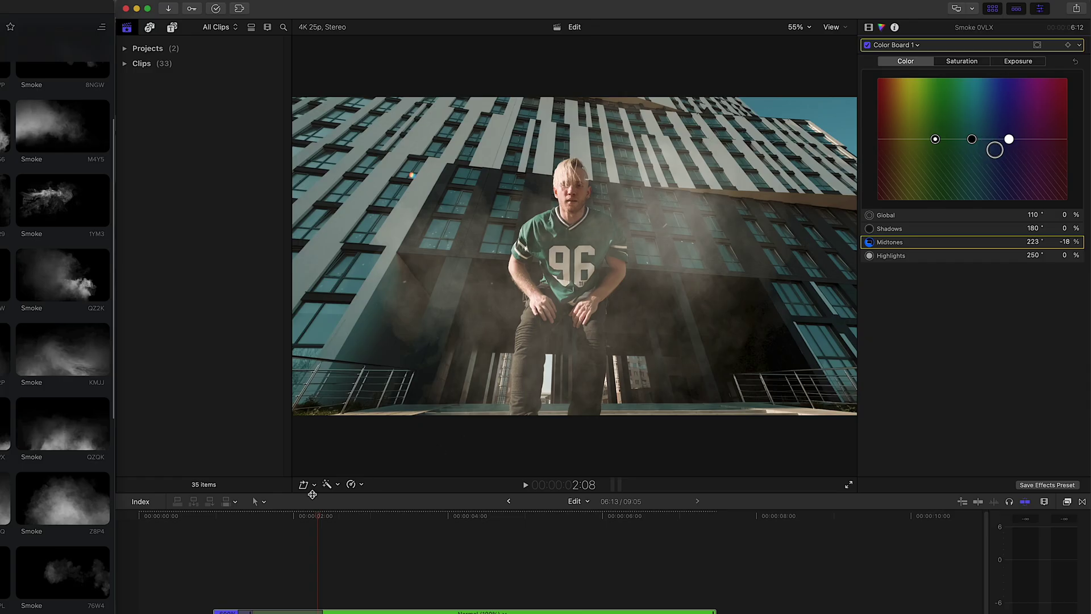
click(164, 517)
key(space)
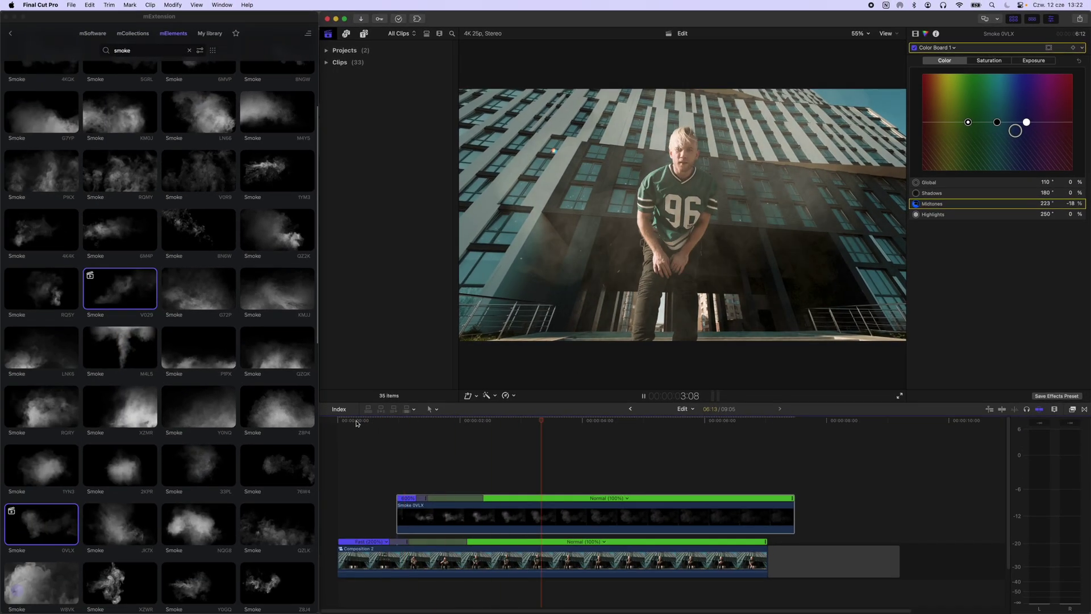
key(space)
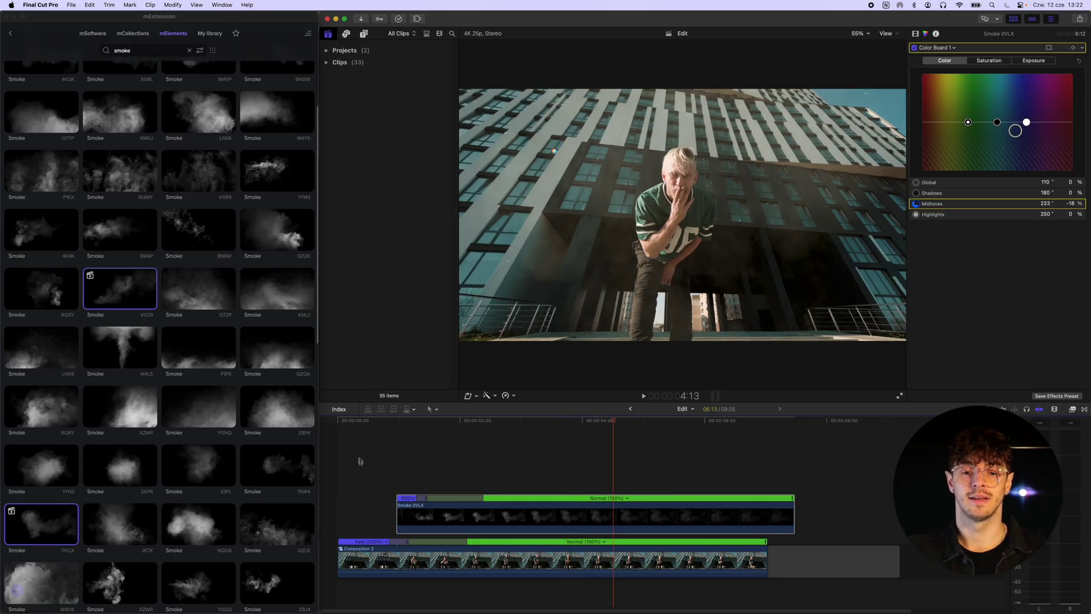
Step: Search mSoftware for "mFilmLook" and apply the mFilmLook effect to the Composition 2 clip
click(377, 556)
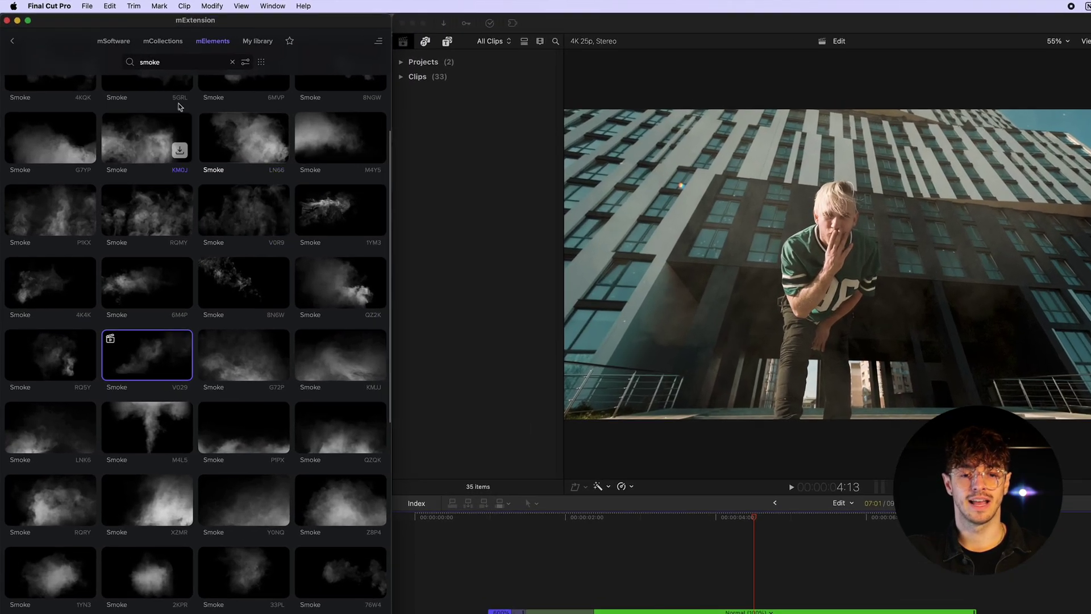
click(117, 41)
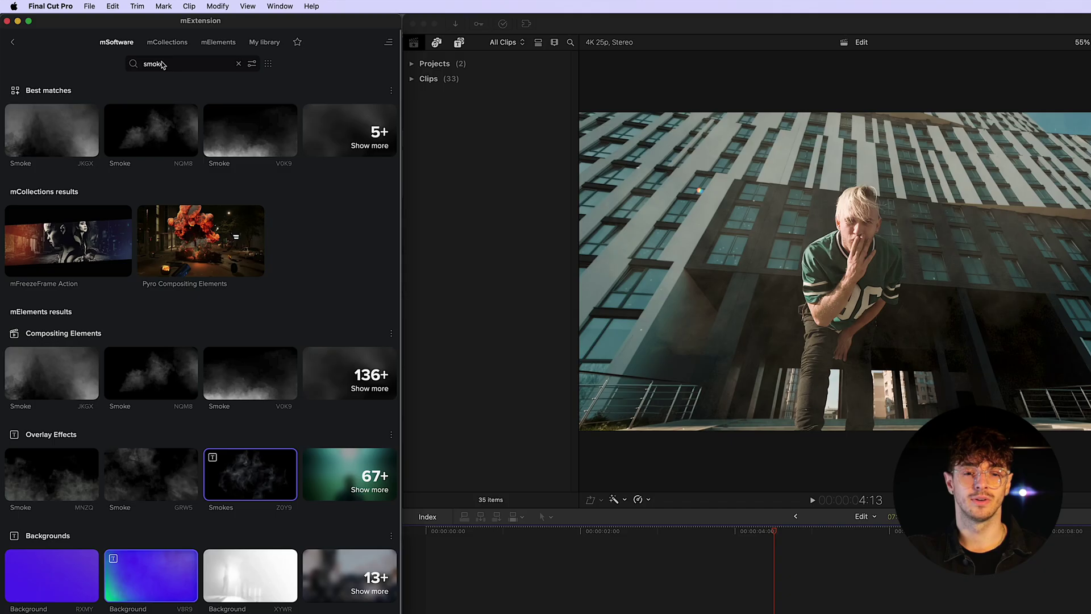
text(k)
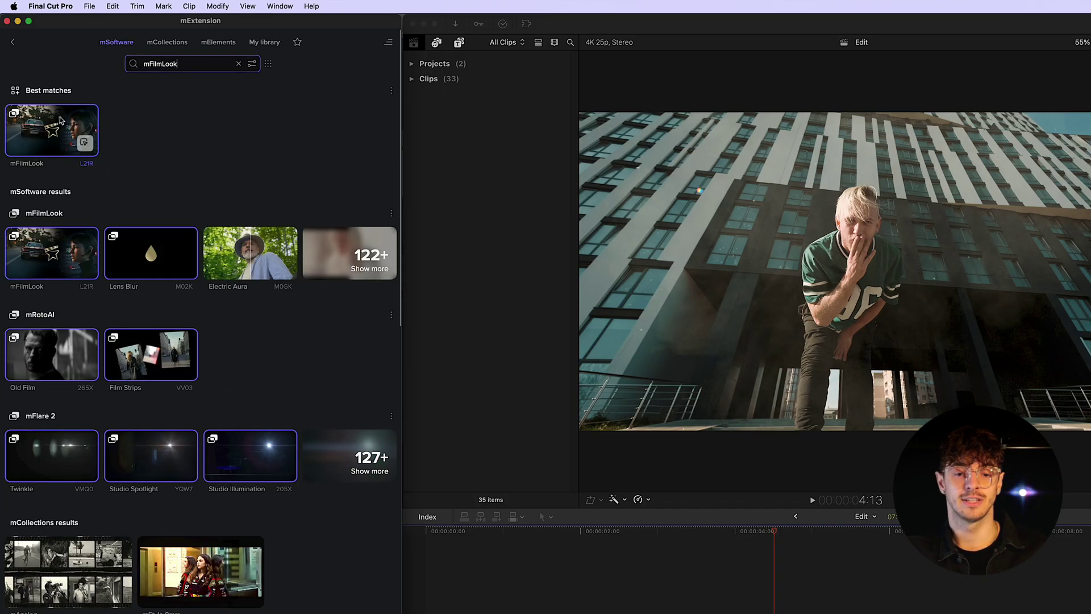
drag(51, 130, 562, 613)
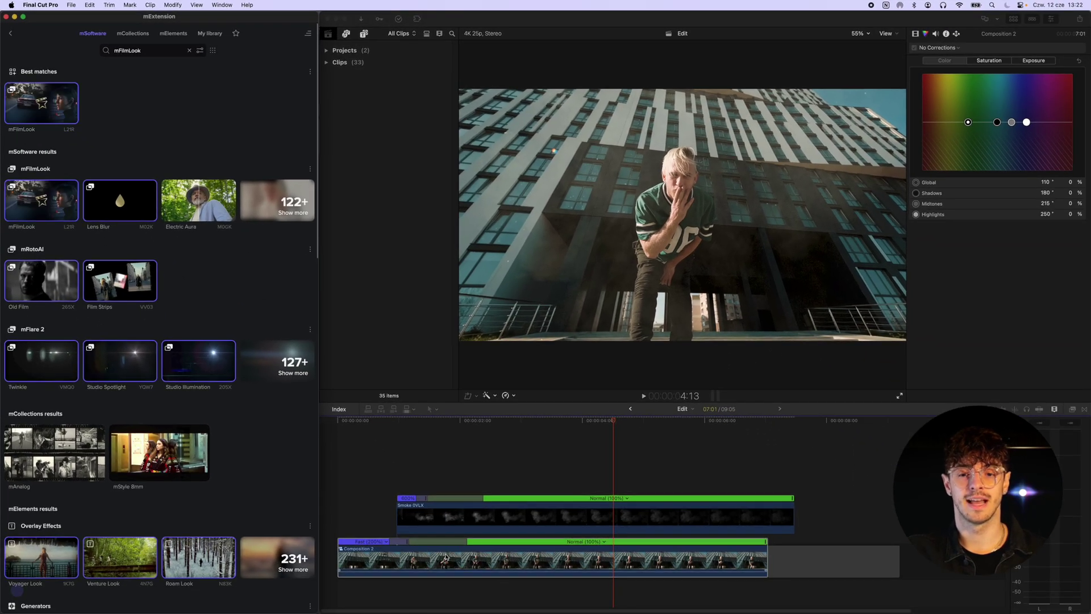
Step: Enable Motion Blur in Composition 2's mFilmLook effect, and go to 0:12 to check the jump
click(915, 33)
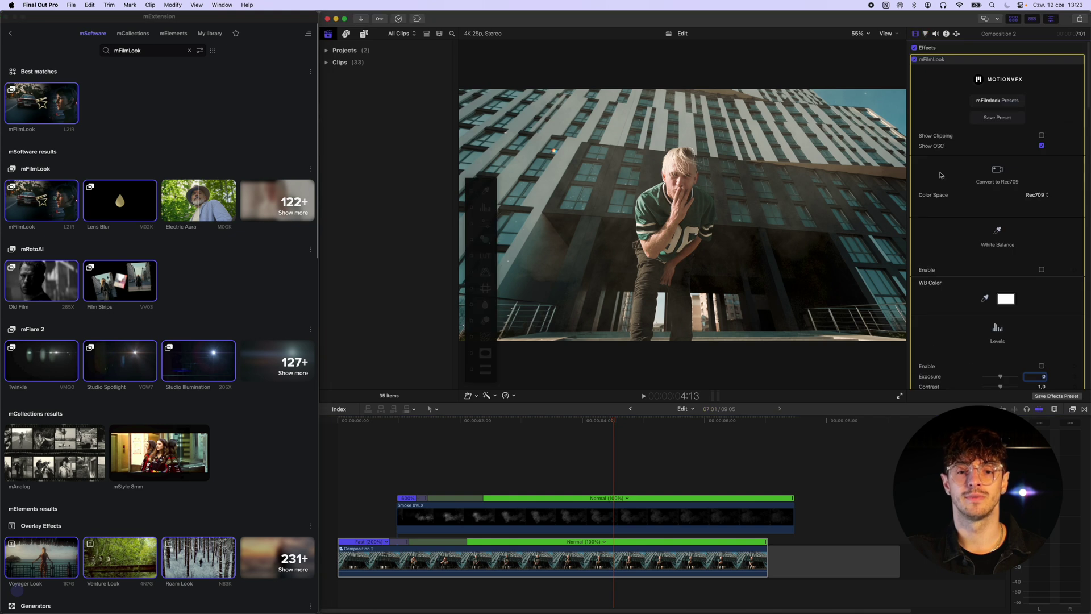
click(1040, 327)
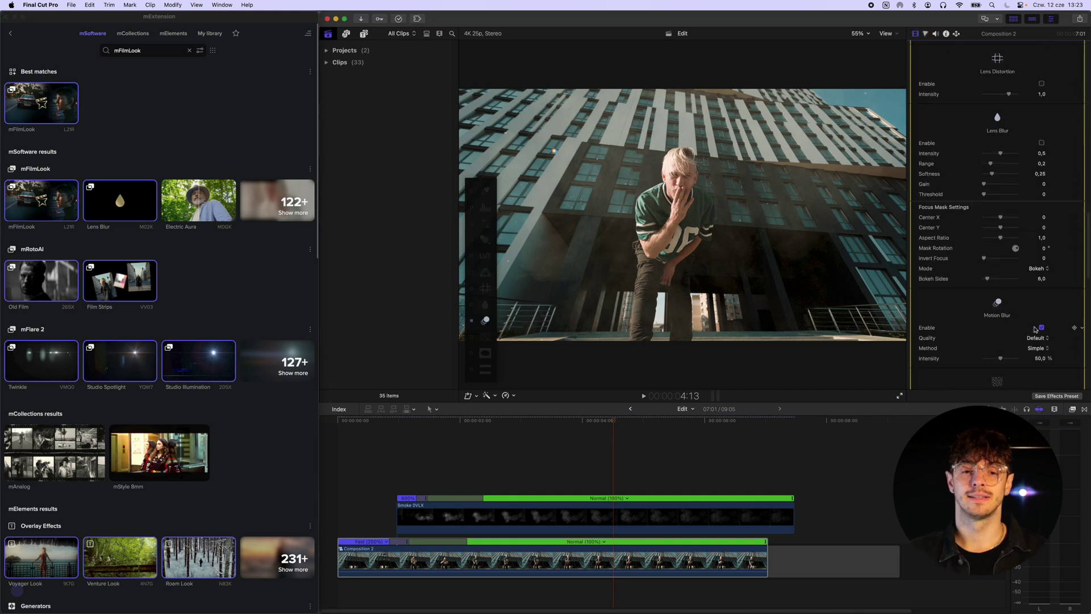
click(369, 422)
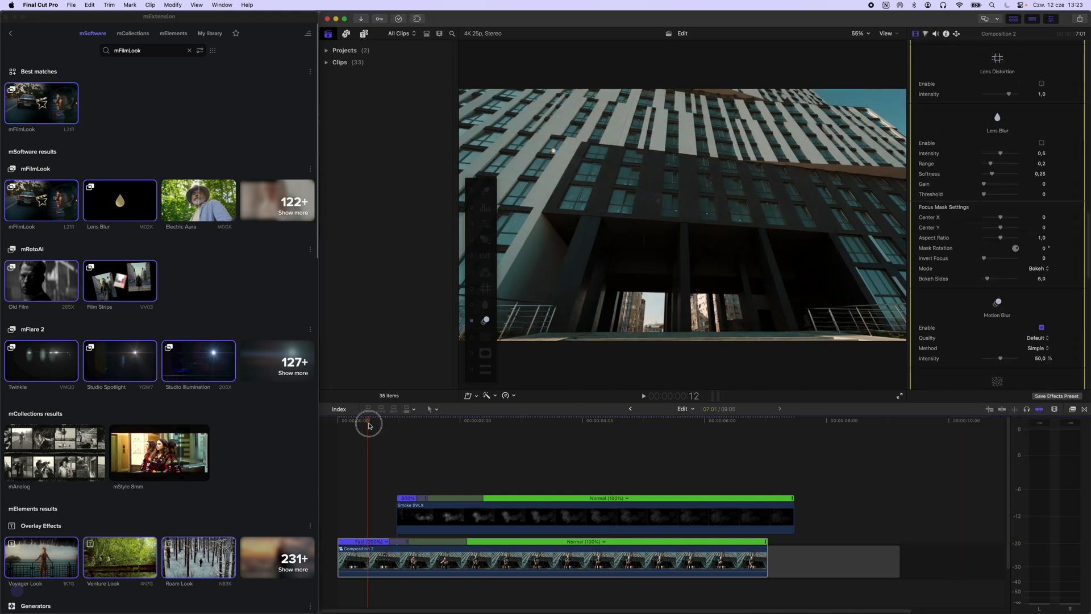
Step: Combine the smoke clip and the Composition 2 clip into a compound clip named Composition 3
drag(381, 426, 505, 455)
drag(368, 465, 442, 552)
right_click(442, 555)
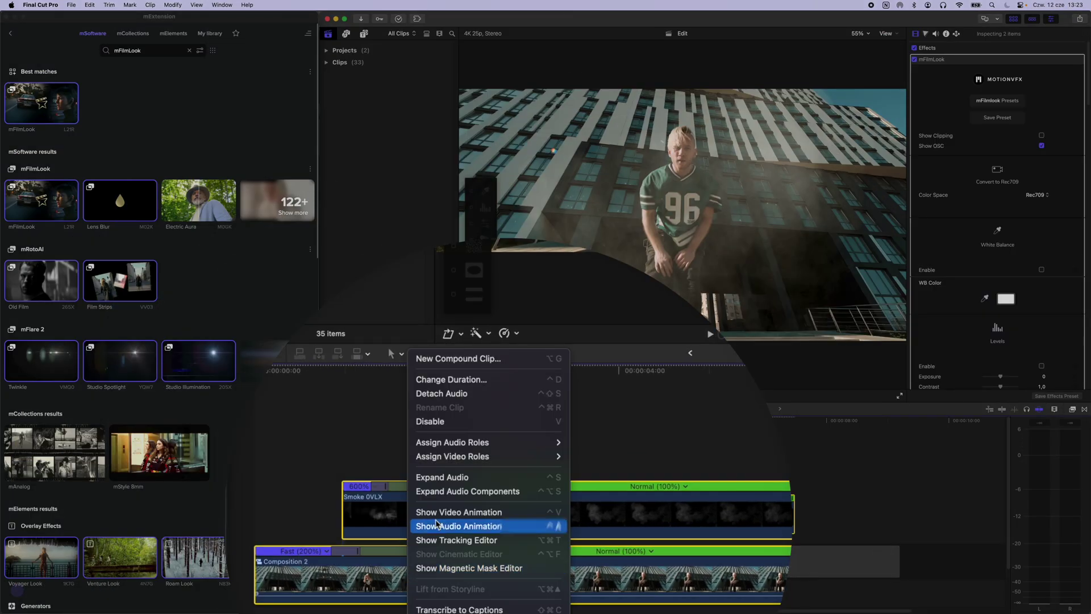
click(476, 364)
text(Composition 3)
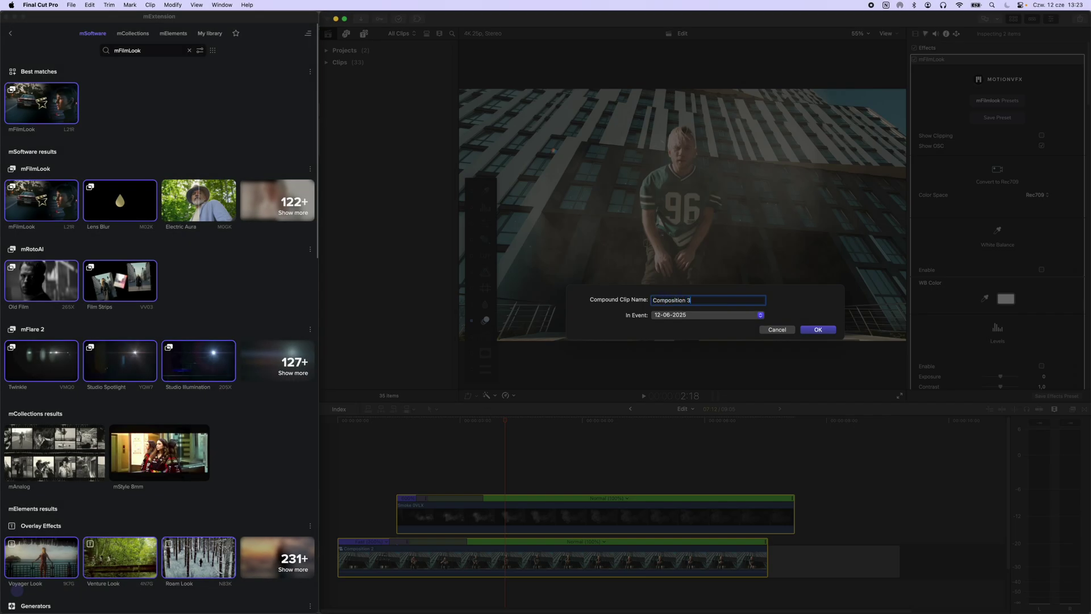
key(Return)
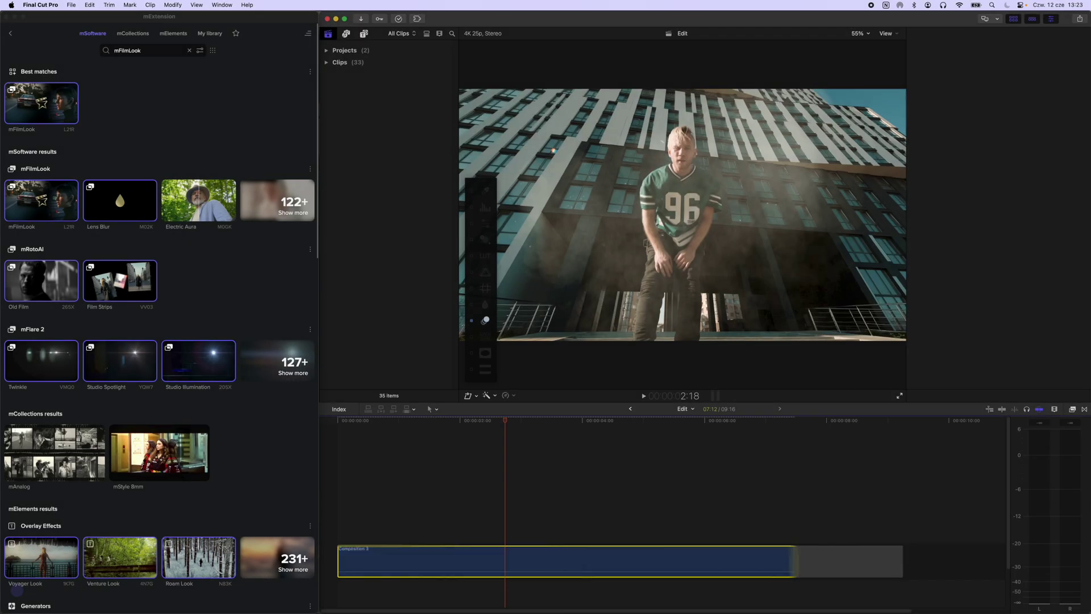
Step: Split the Composition 3 clip at 1:03, and add the Quake LXN2 transition from mElements at the cut
drag(430, 420, 408, 421)
key(super+b)
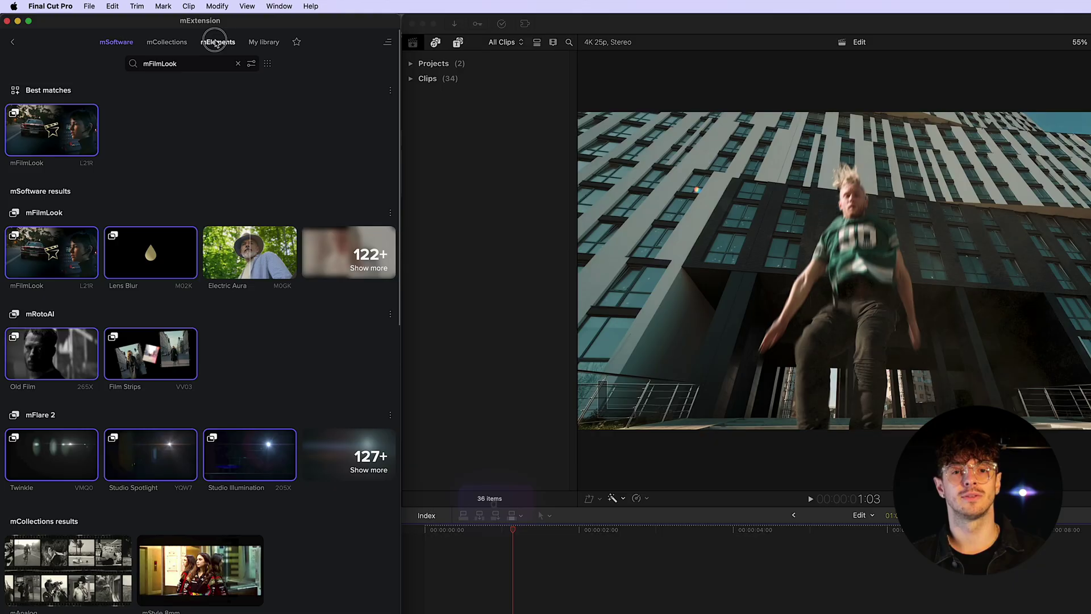
click(173, 32)
text(Quak)
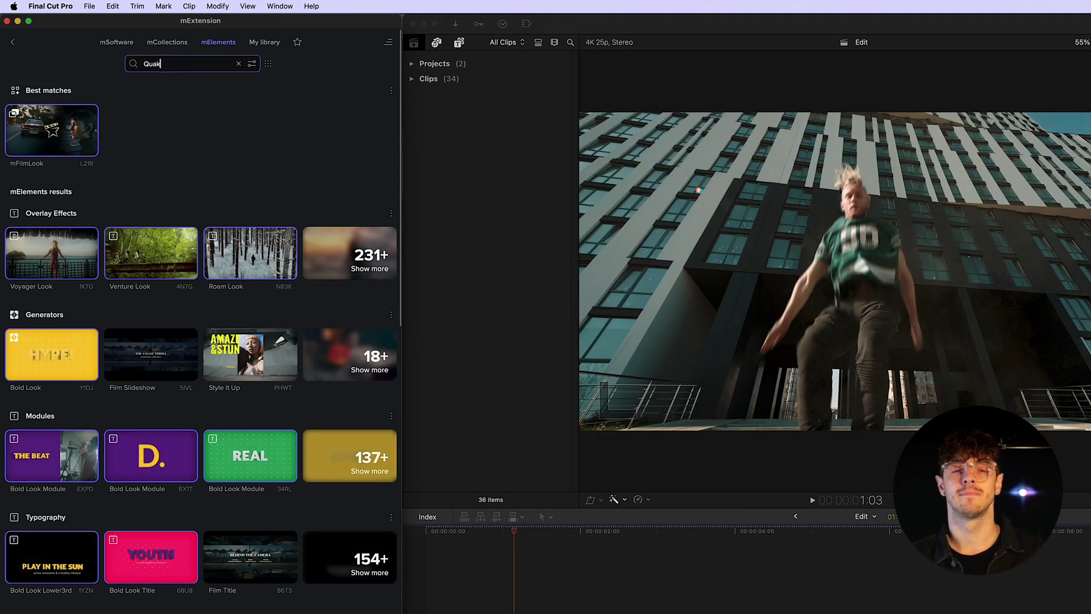
text(e)
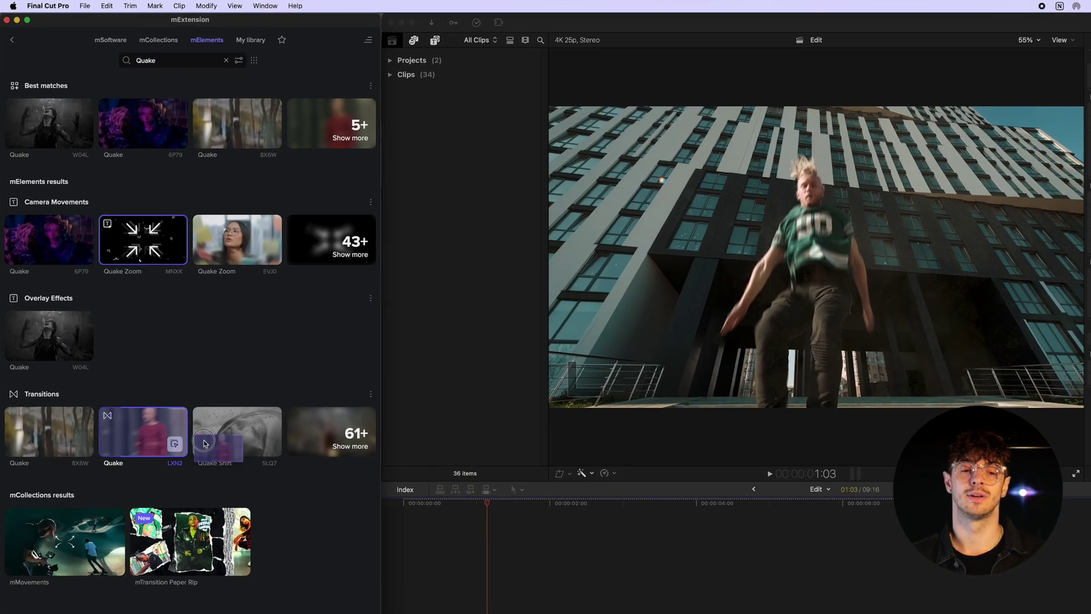
drag(151, 455, 499, 613)
drag(397, 562, 399, 563)
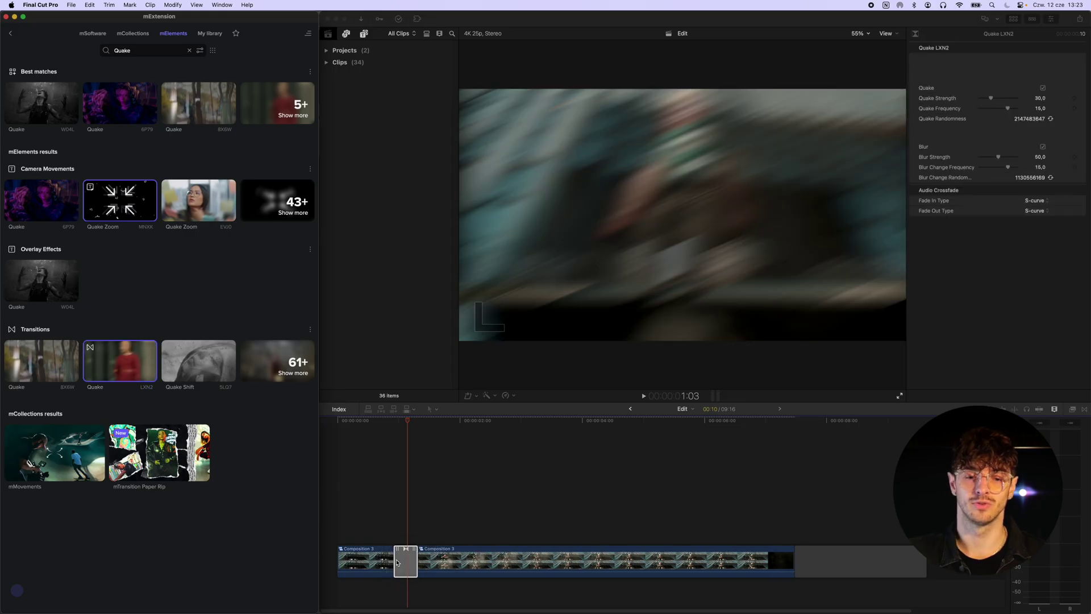
Step: Set the transition's Quake Strength to 2,46, Quake Frequency to 1,0 and Blur Strength to 3,3, and lengthen the transition to 14 frames
drag(990, 98, 982, 108)
drag(998, 157, 980, 158)
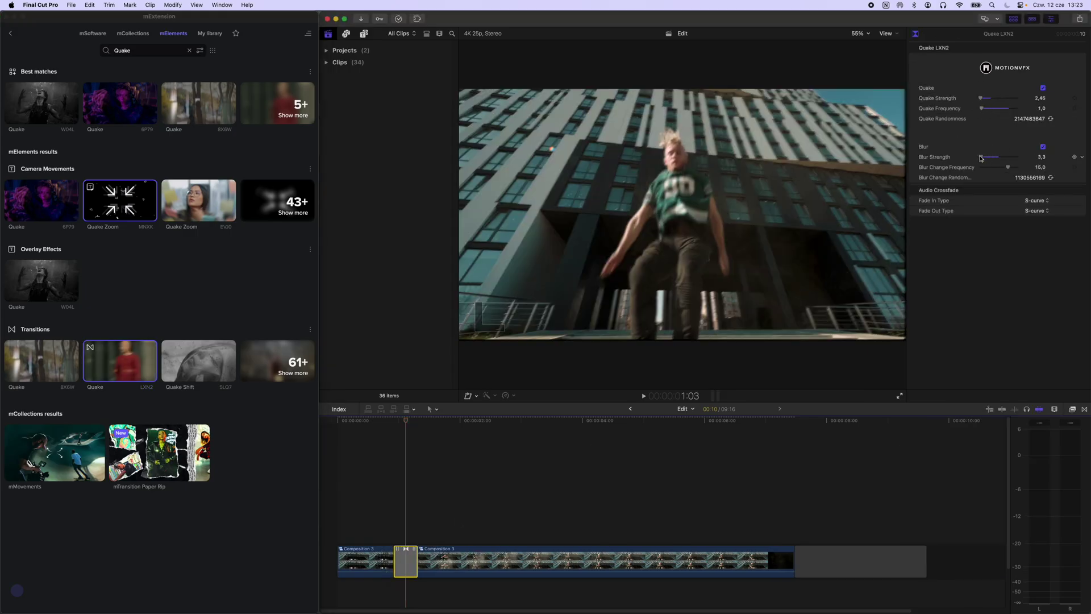
drag(395, 557, 389, 556)
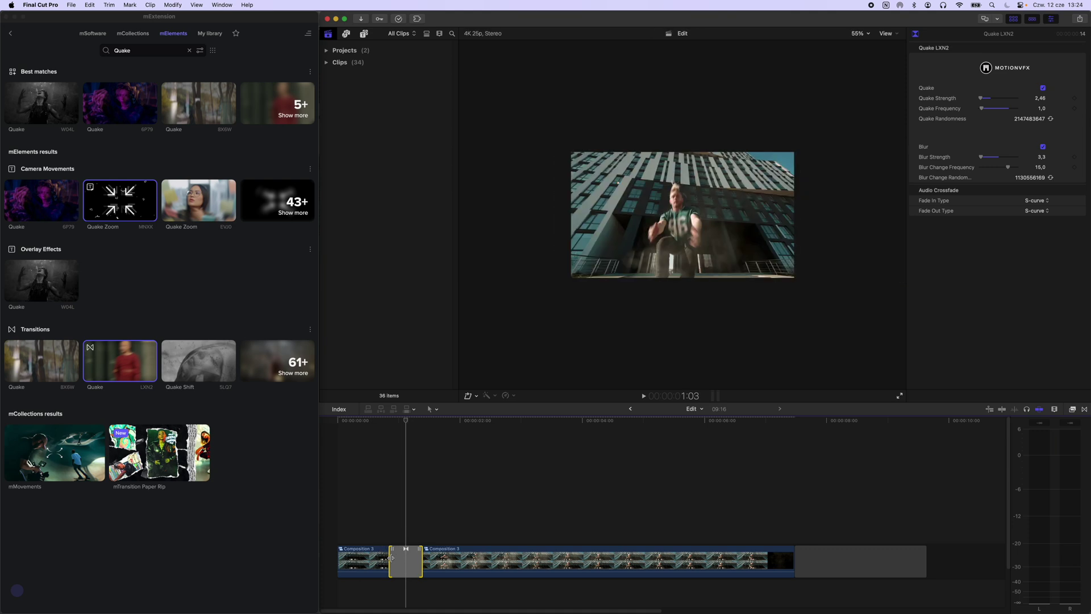
click(387, 421)
drag(387, 420, 538, 436)
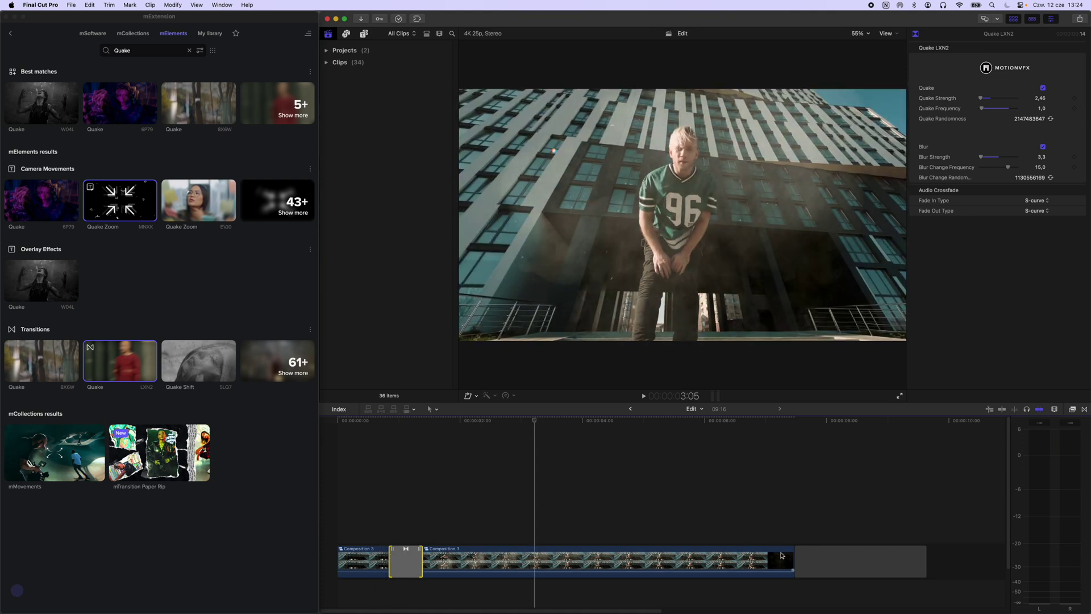
Step: Trim the black tail off the second Composition 3 clip, and add the Handhelds J2RK camera movement from mElements above the clips
drag(790, 557, 759, 554)
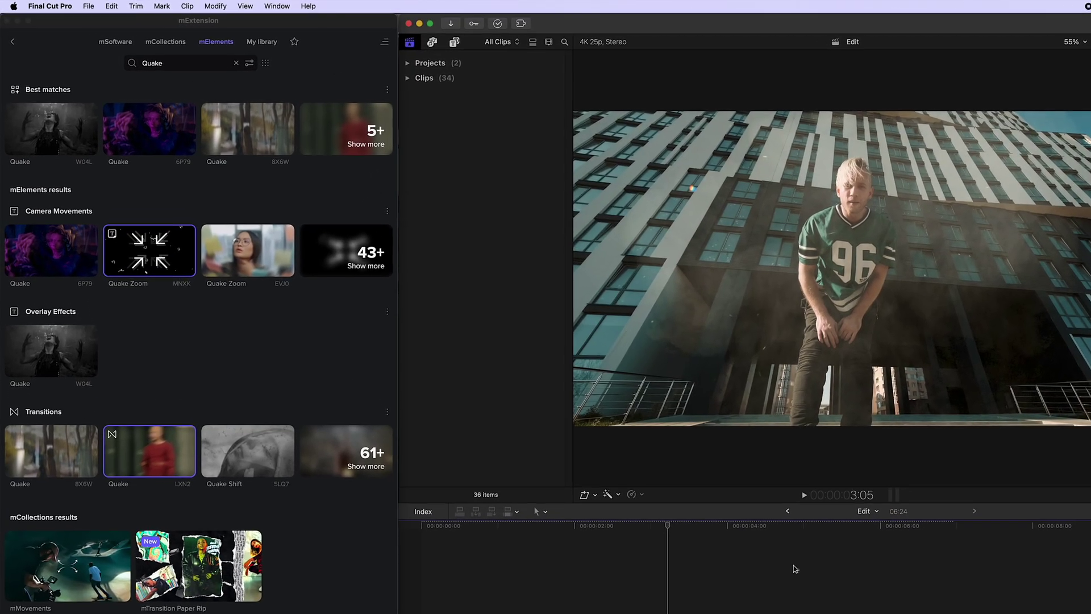
click(175, 62)
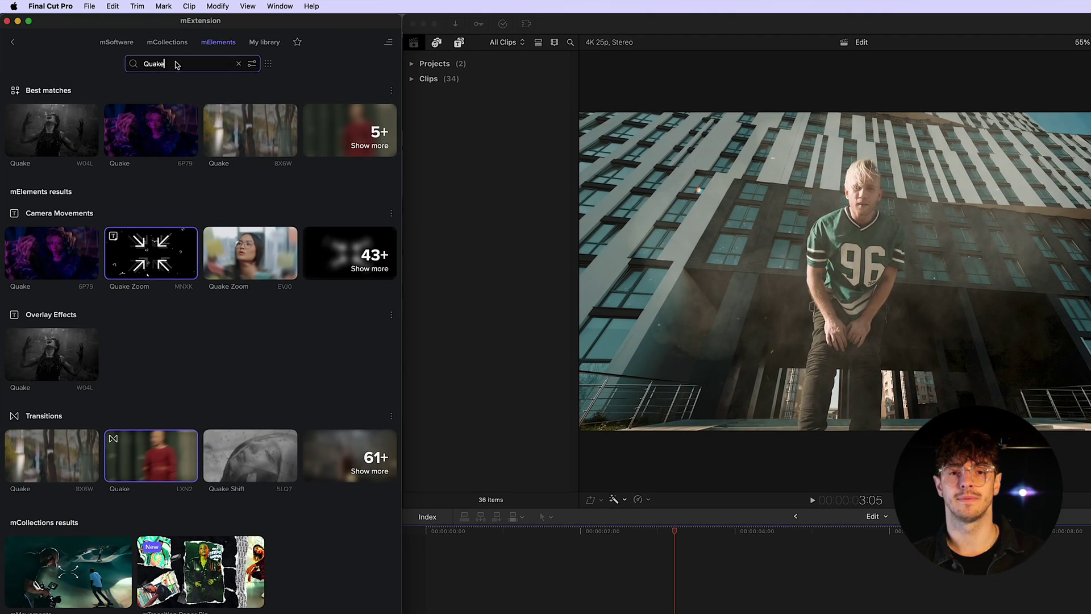
text(Handheld)
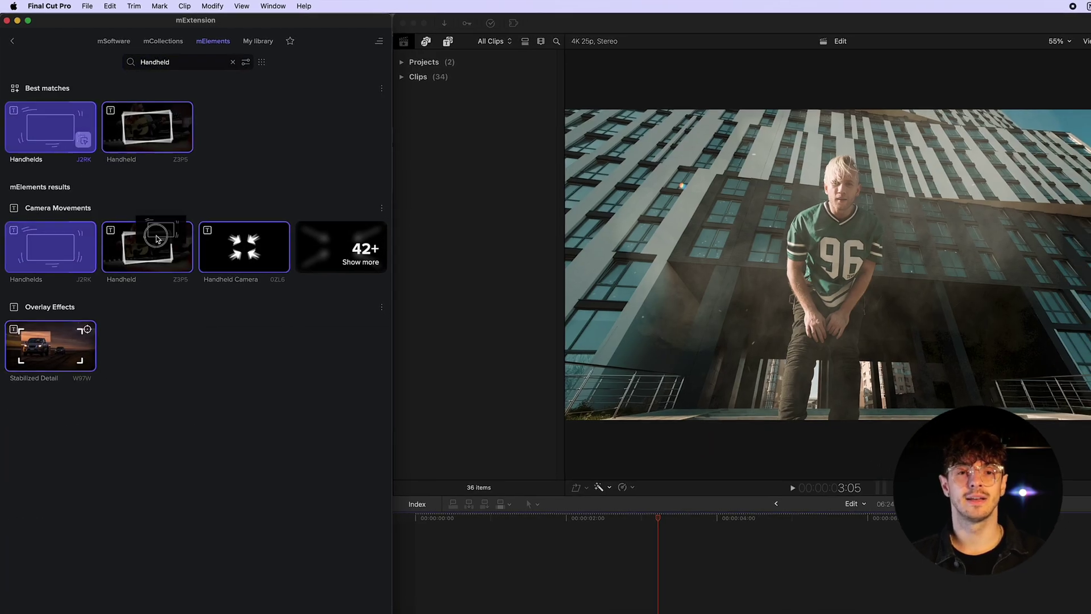
drag(157, 239, 412, 607)
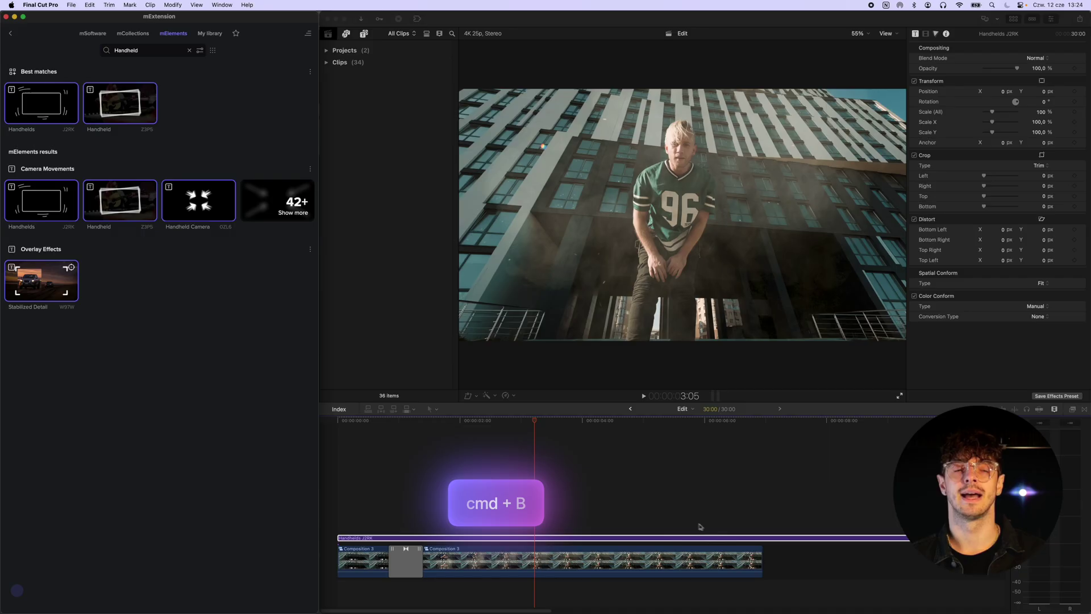
Step: Cut the Handhelds overlay at the end of the second Composition 3 clip, delete everything past it, and review the result up to 4:11
click(762, 538)
key(super+b)
drag(767, 507, 800, 565)
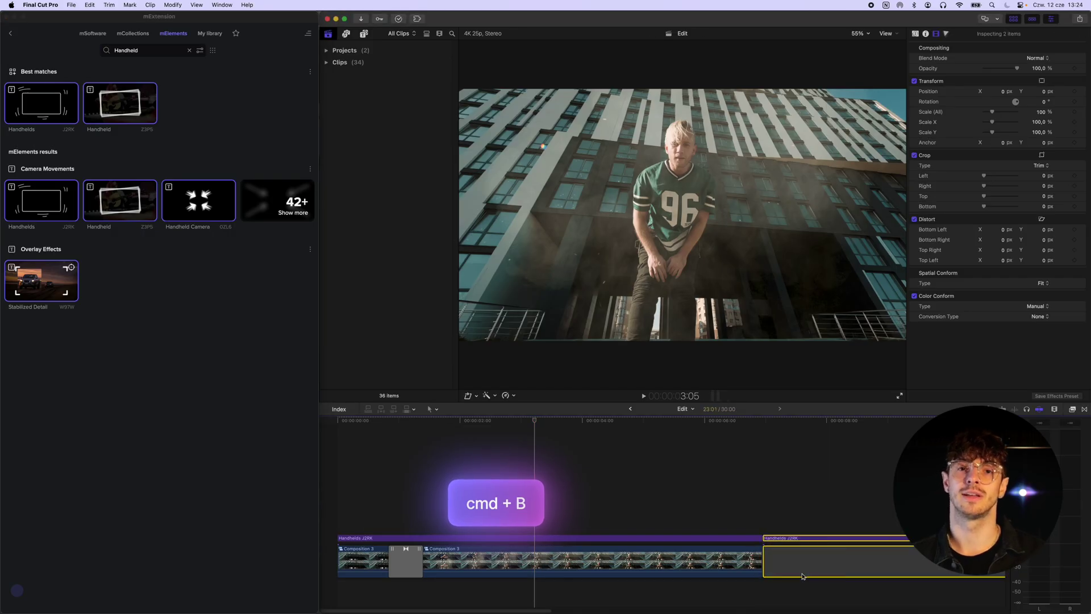
key(Delete)
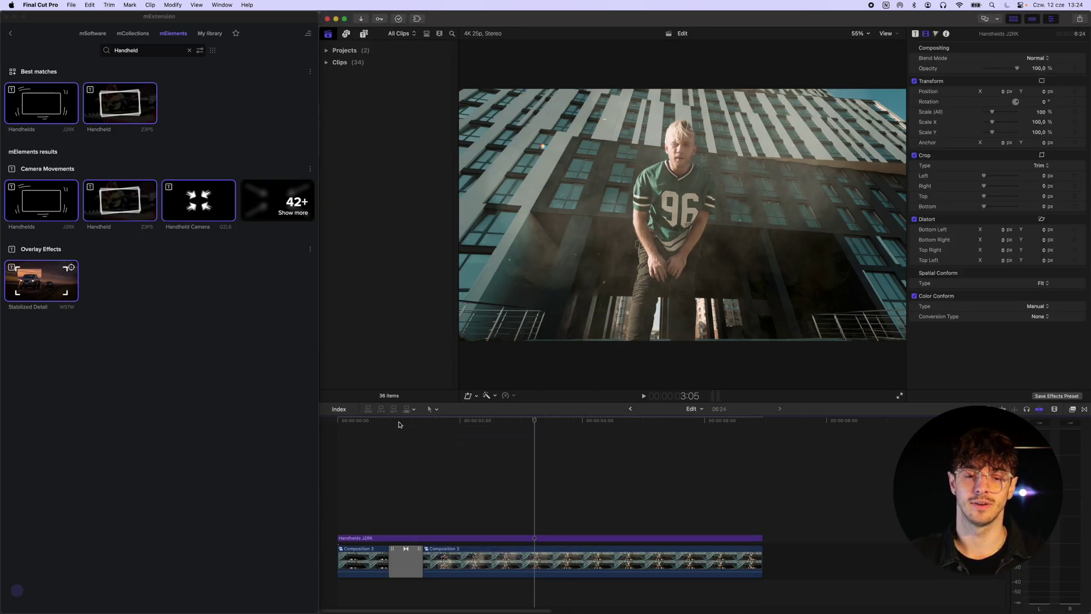
drag(360, 419, 612, 451)
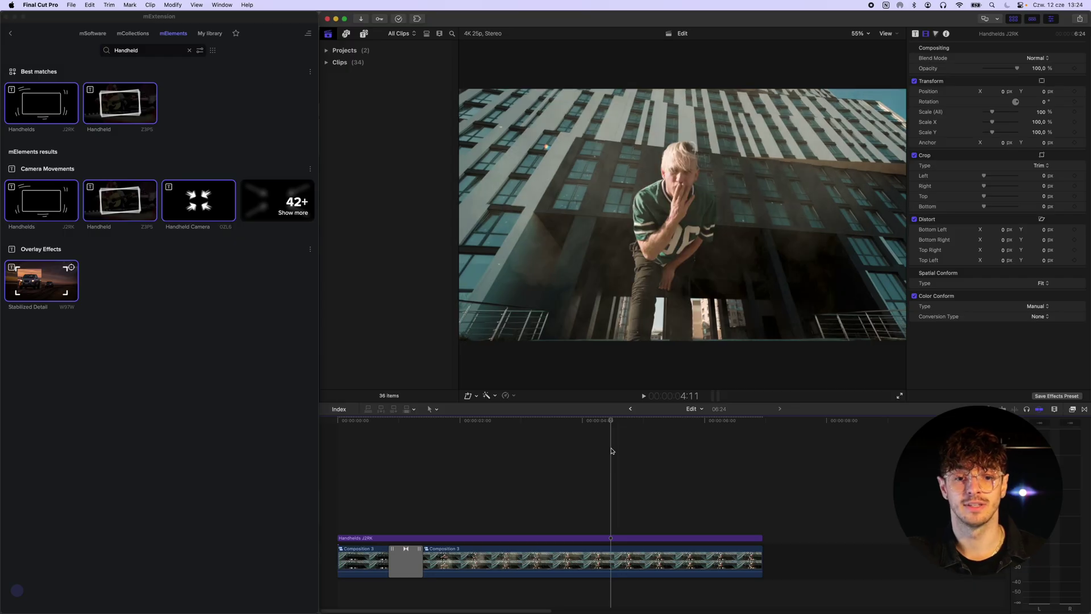
Step: Search mSoftware for "mFilmLook" and apply the mFilmLook effect to the second Composition 3 clip
click(94, 34)
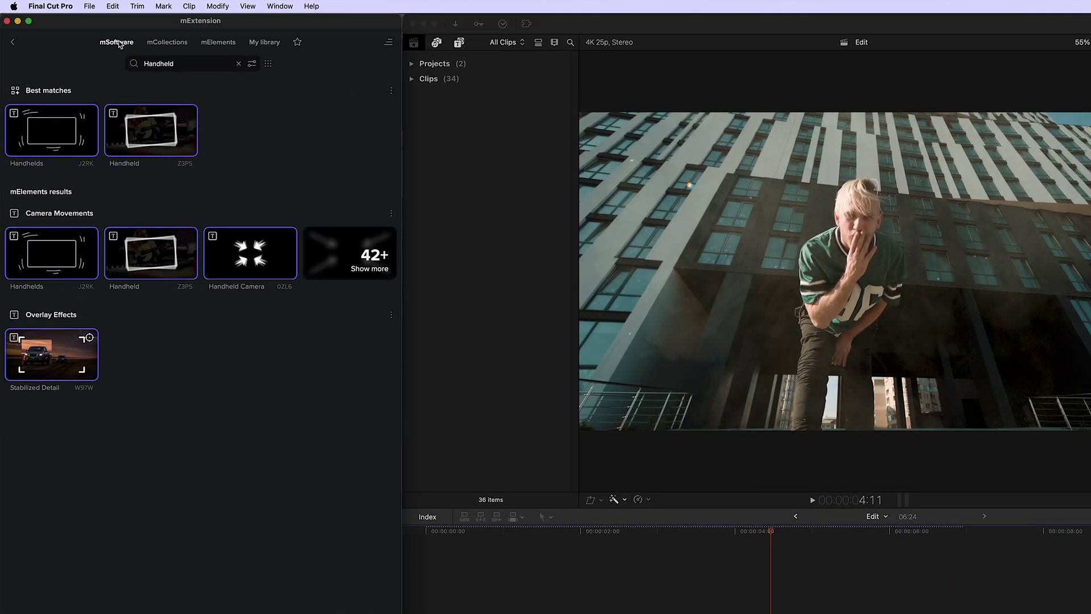
click(135, 64)
text(mFilmLook)
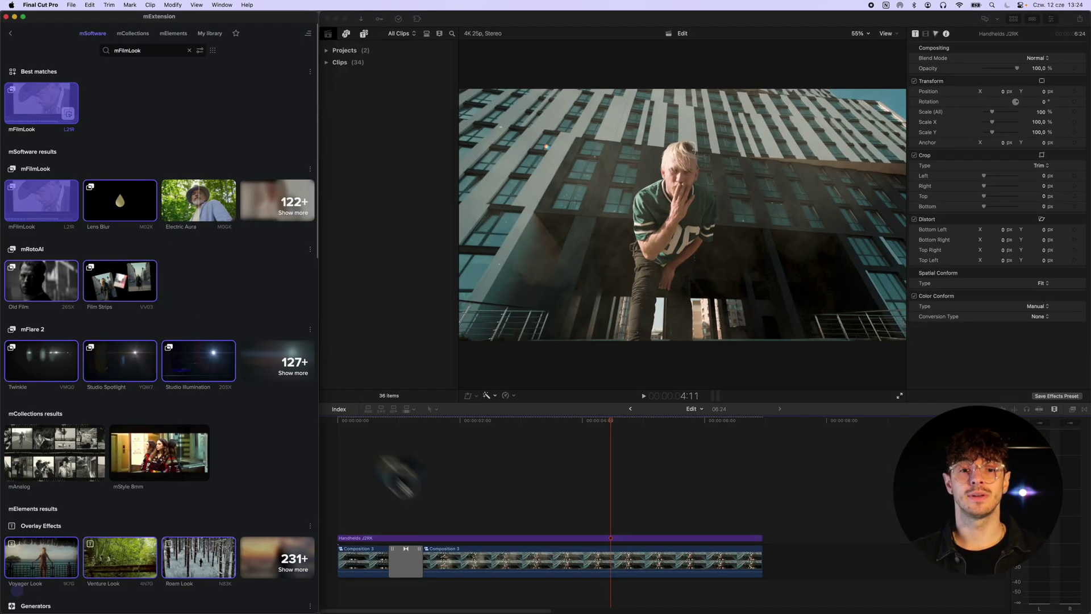
drag(397, 477, 484, 561)
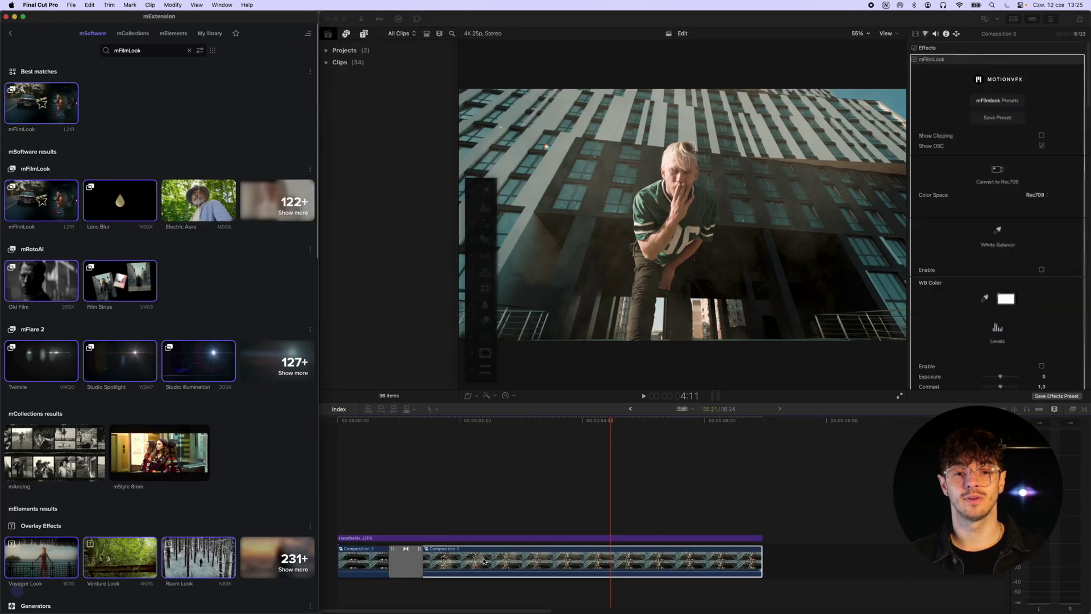
Step: Load an mFilmLook preset on the second Composition 3 clip, set its Off-Screen Flare Hue to 0,48, and disable Grain
click(1004, 95)
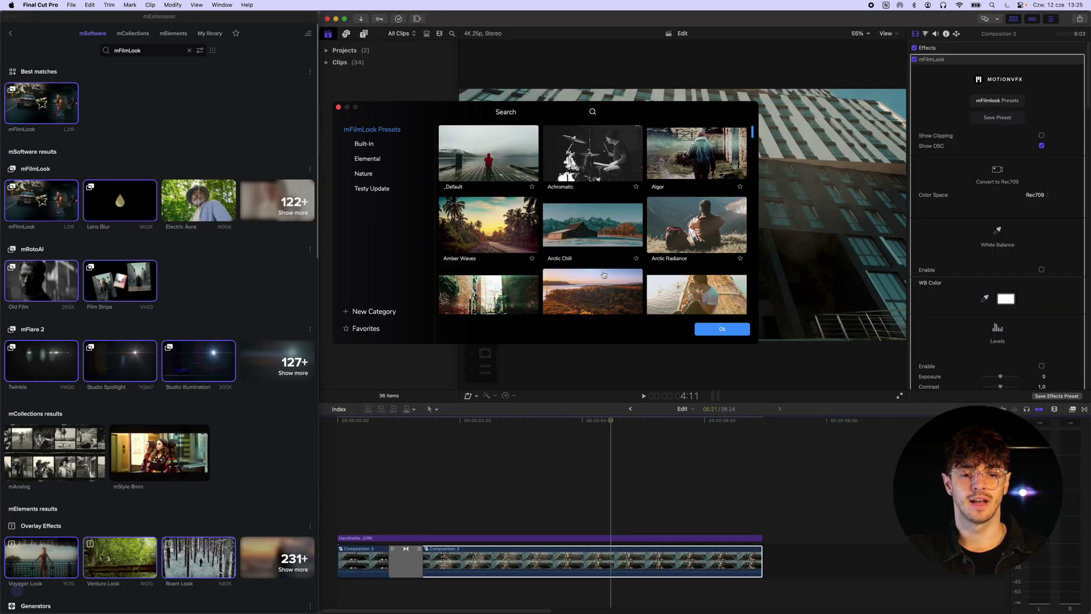
click(721, 329)
scroll(984, 345, down, 10)
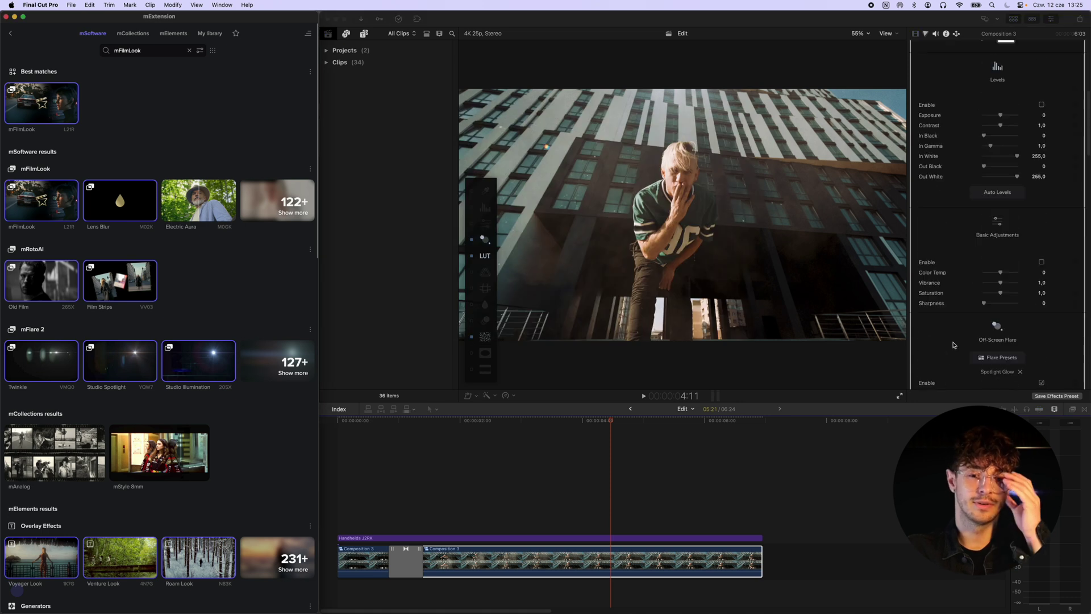
drag(999, 337, 992, 289)
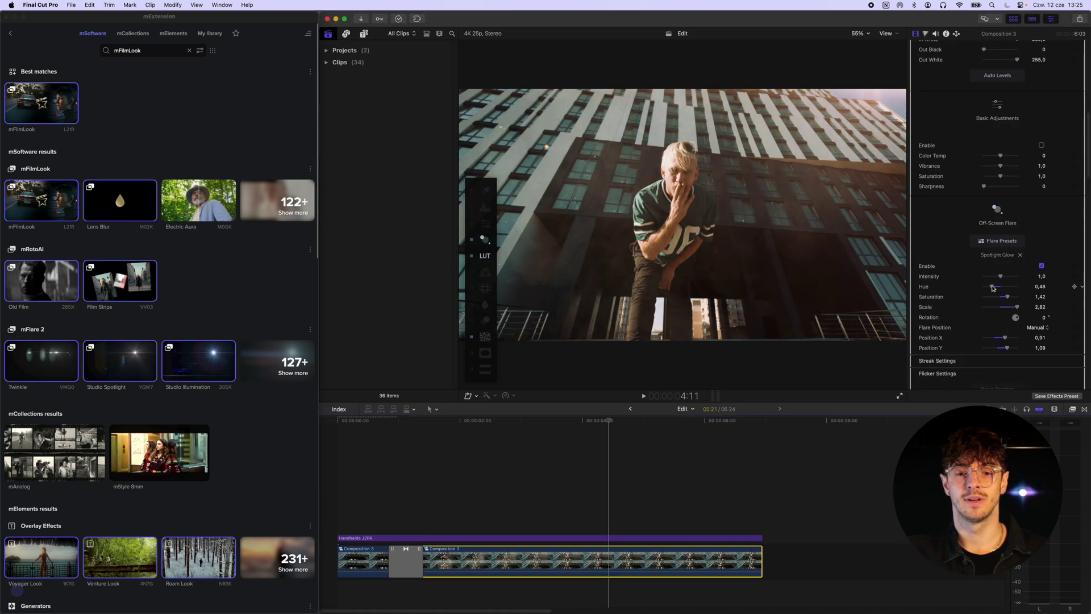
scroll(987, 290, down, 15)
click(1041, 302)
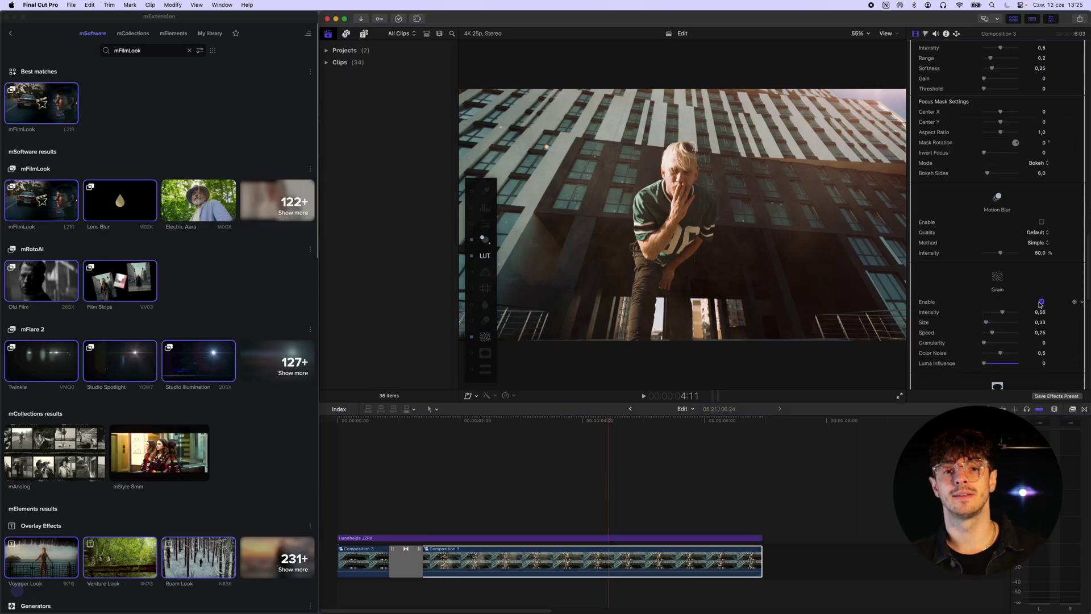
Step: Copy the second Composition 3 clip and paste its attributes onto the first Composition 3 clip
click(610, 561)
key(super+c)
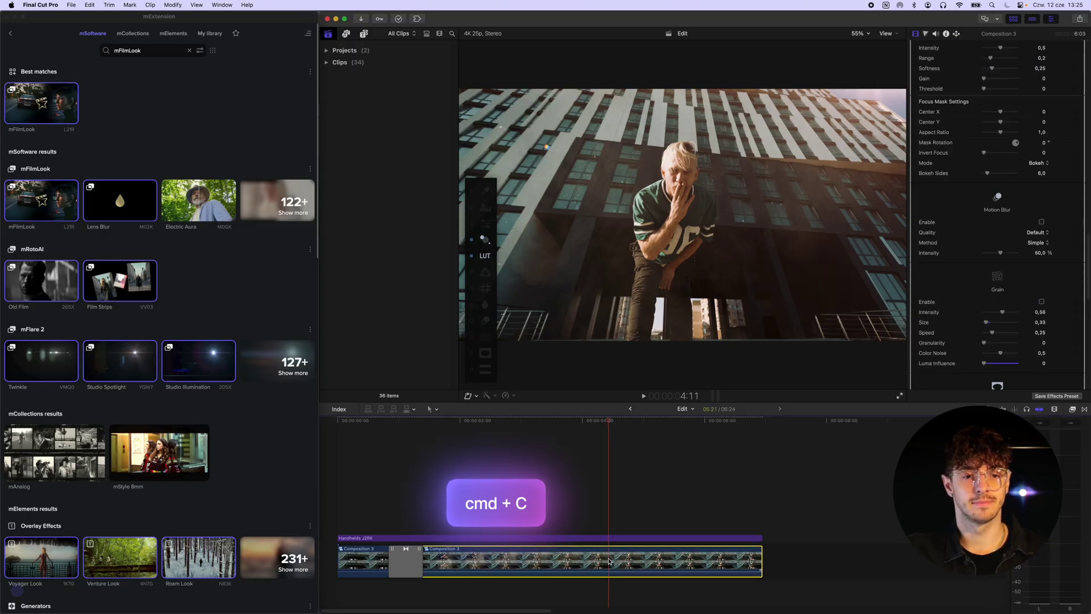
click(363, 561)
key(super+shift+v)
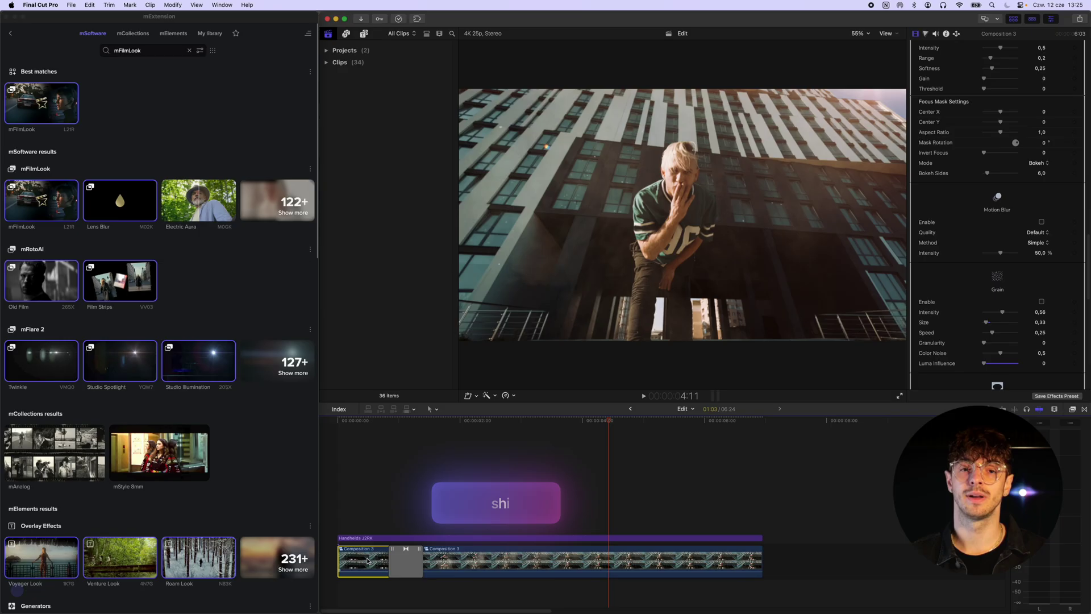